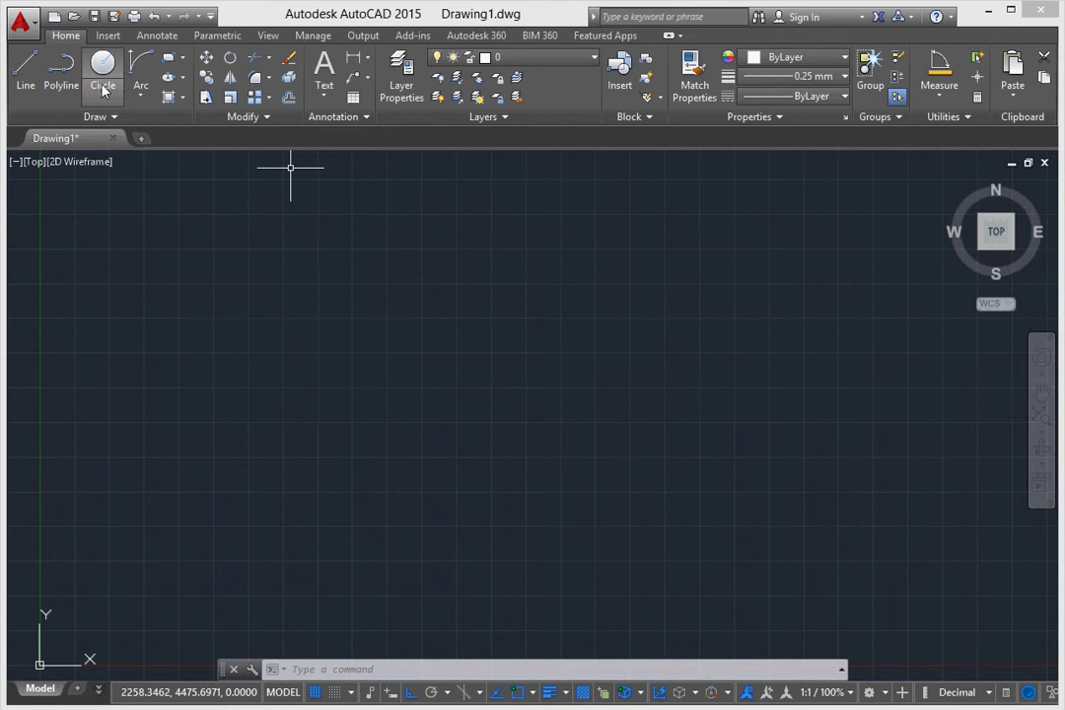
# Draw a wide rectangle in the upper-left area of the empty drawing with the Rectangle tool.
pyautogui.click(170, 97)
pyautogui.click(210, 246)
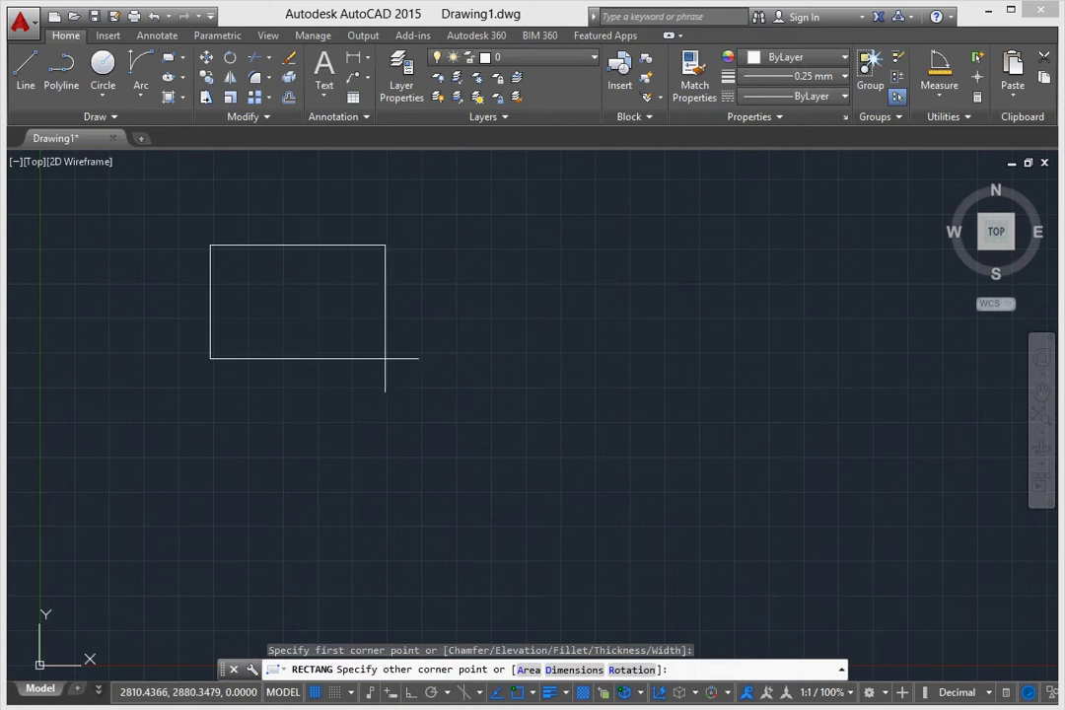
pyautogui.click(532, 358)
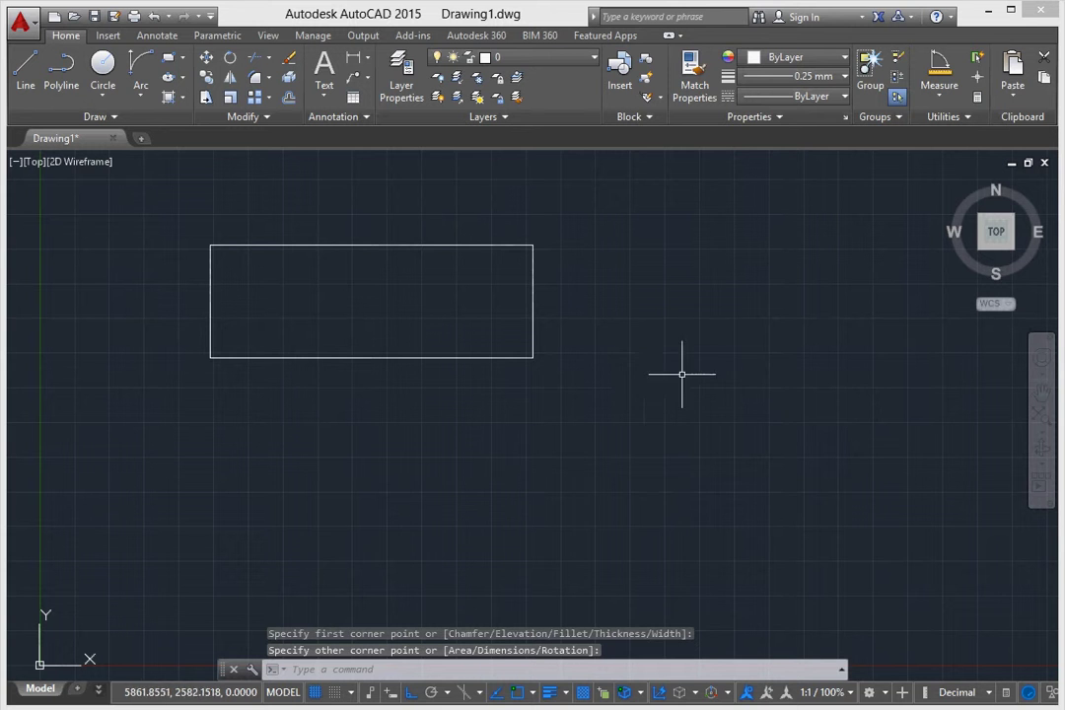
pyautogui.rightClick(623, 357)
pyautogui.click(654, 347)
pyautogui.click(585, 355)
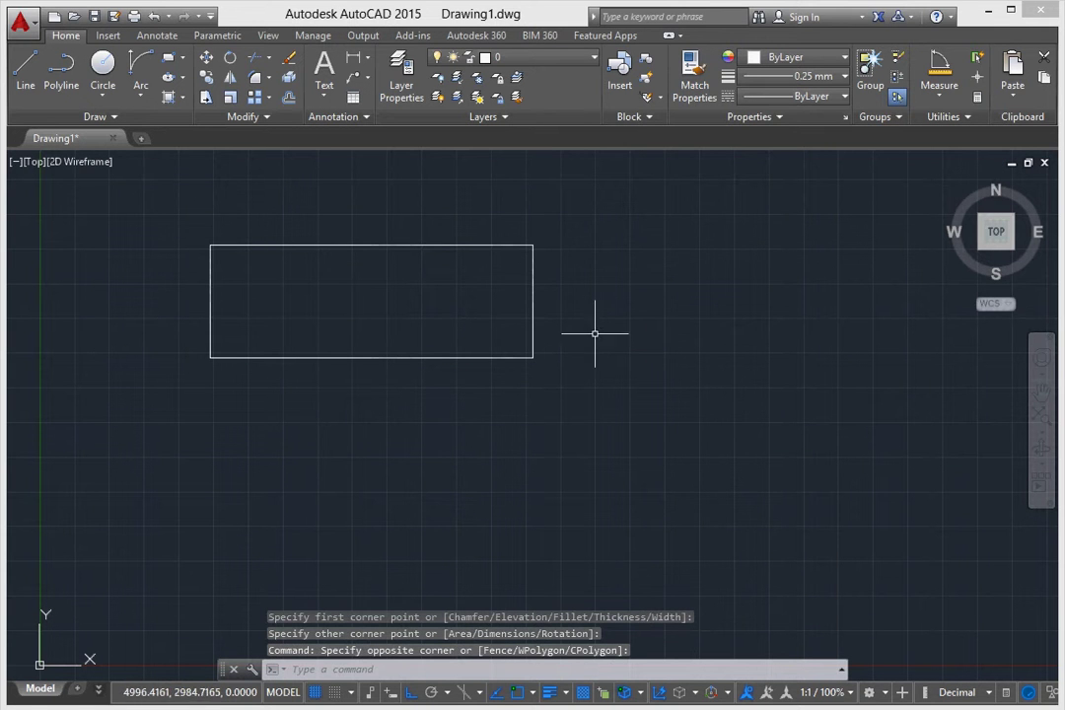
# Hatch the inside of the rectangle with the ANGLE pattern.
pyautogui.click(182, 100)
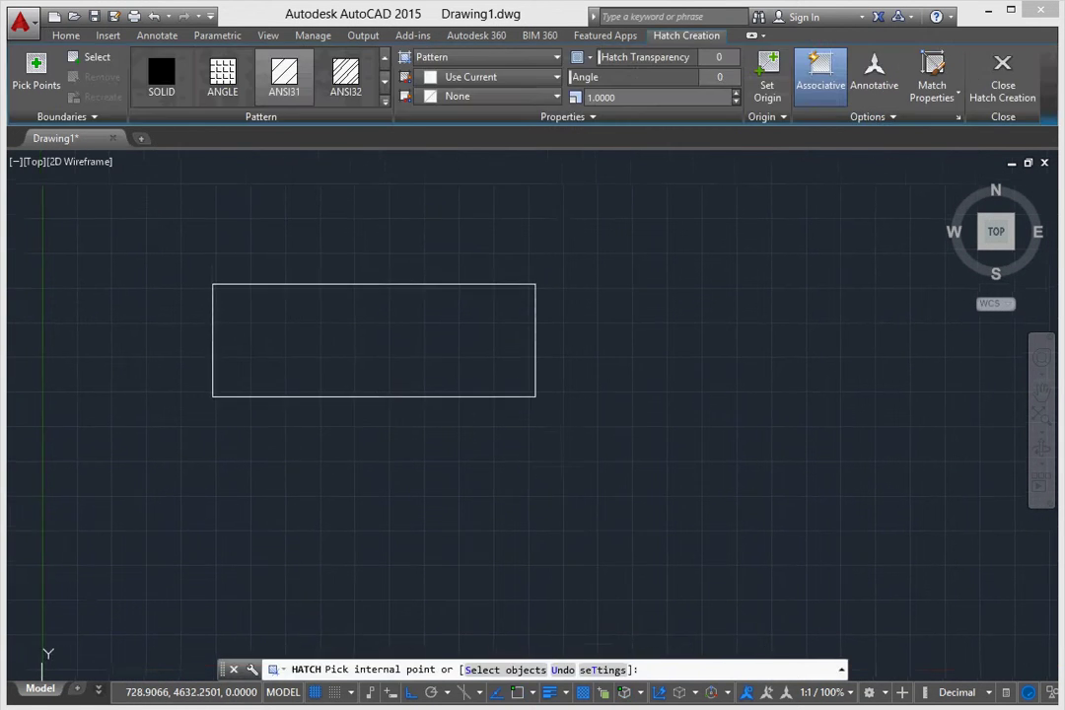
pyautogui.moveTo(293, 255); pyautogui.dragTo(357, 302, button='middle')
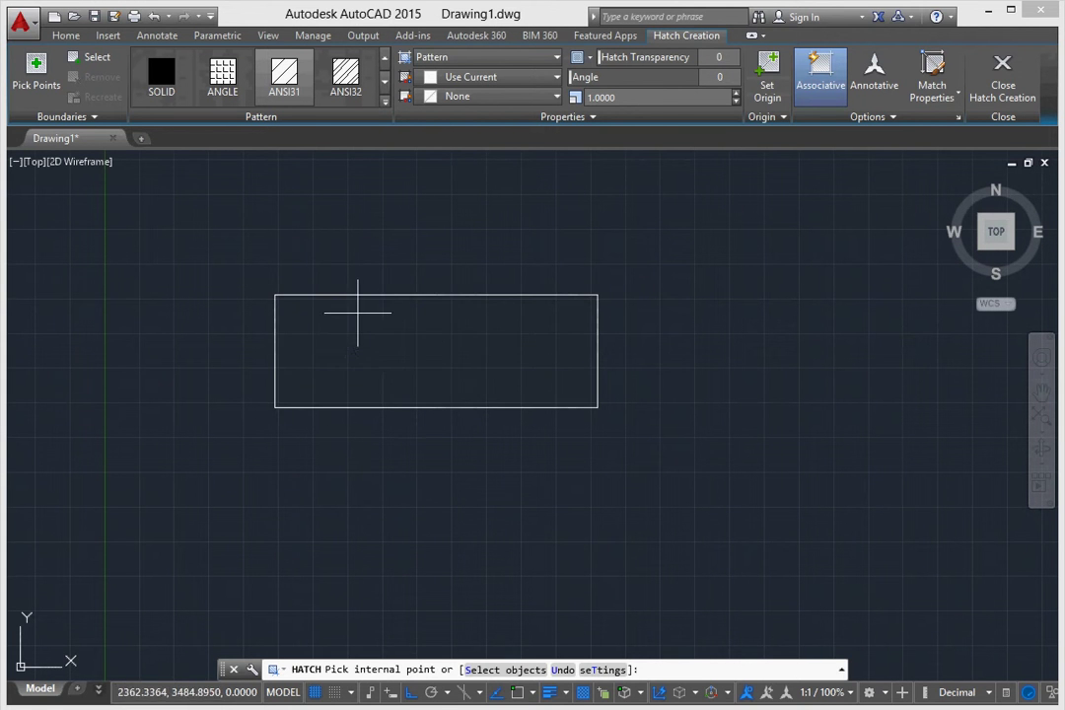
pyautogui.click(357, 313)
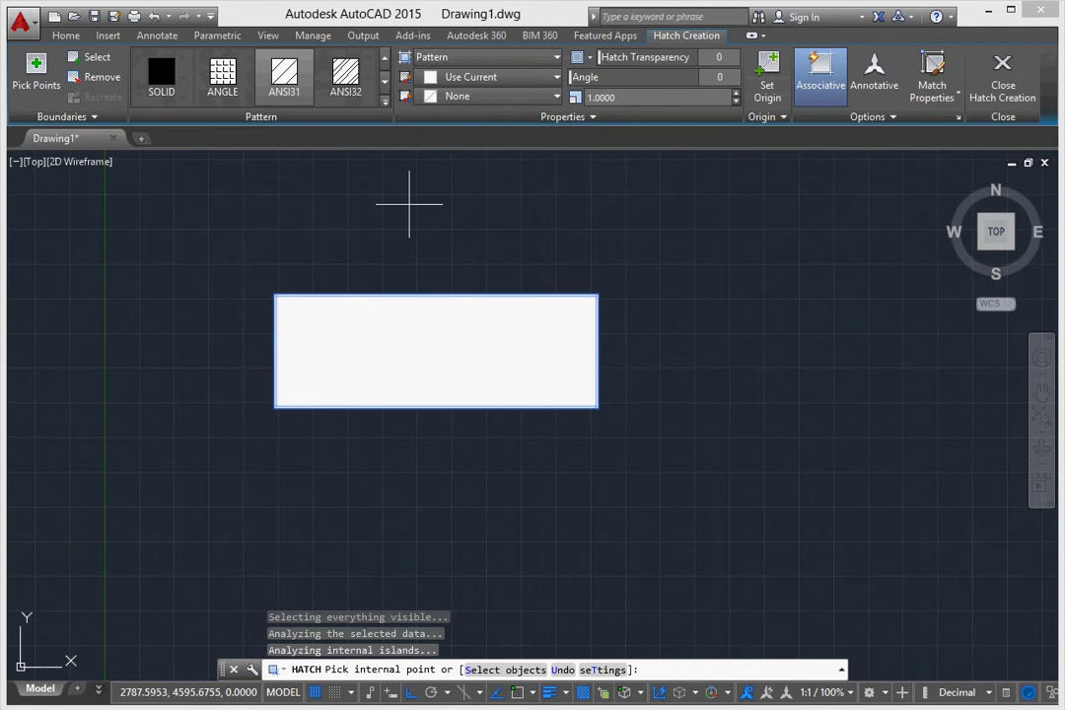
pyautogui.click(224, 83)
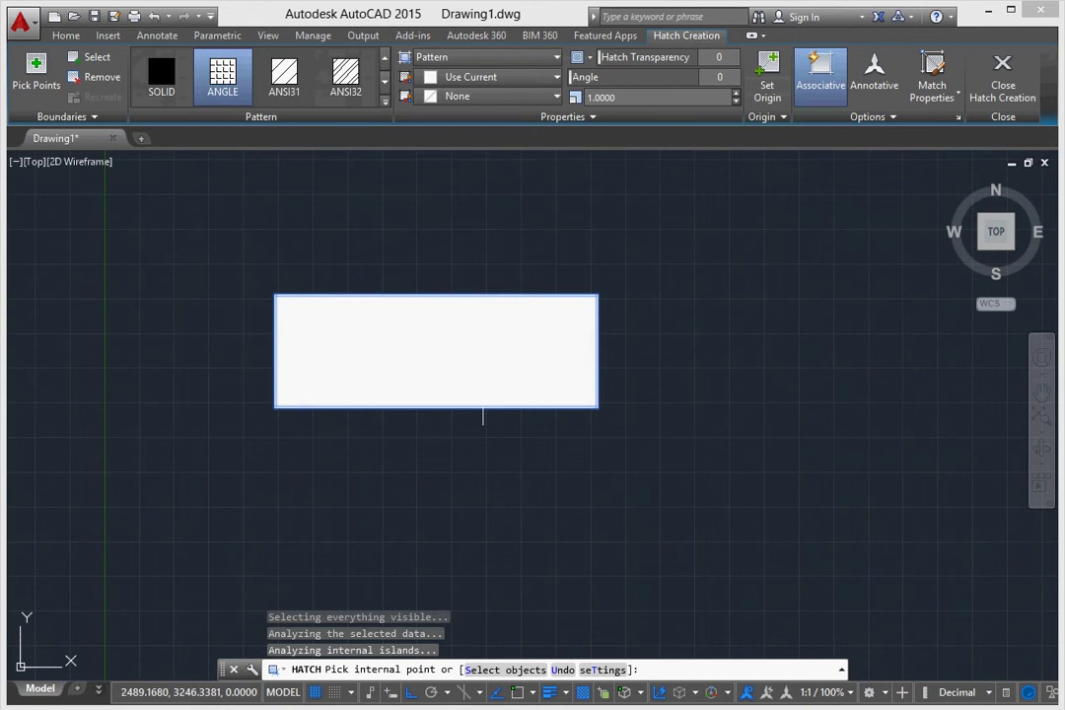
# Repeat and cancel the Hatch command, then reselect the new ANGLE hatch.
pyautogui.rightClick(731, 395)
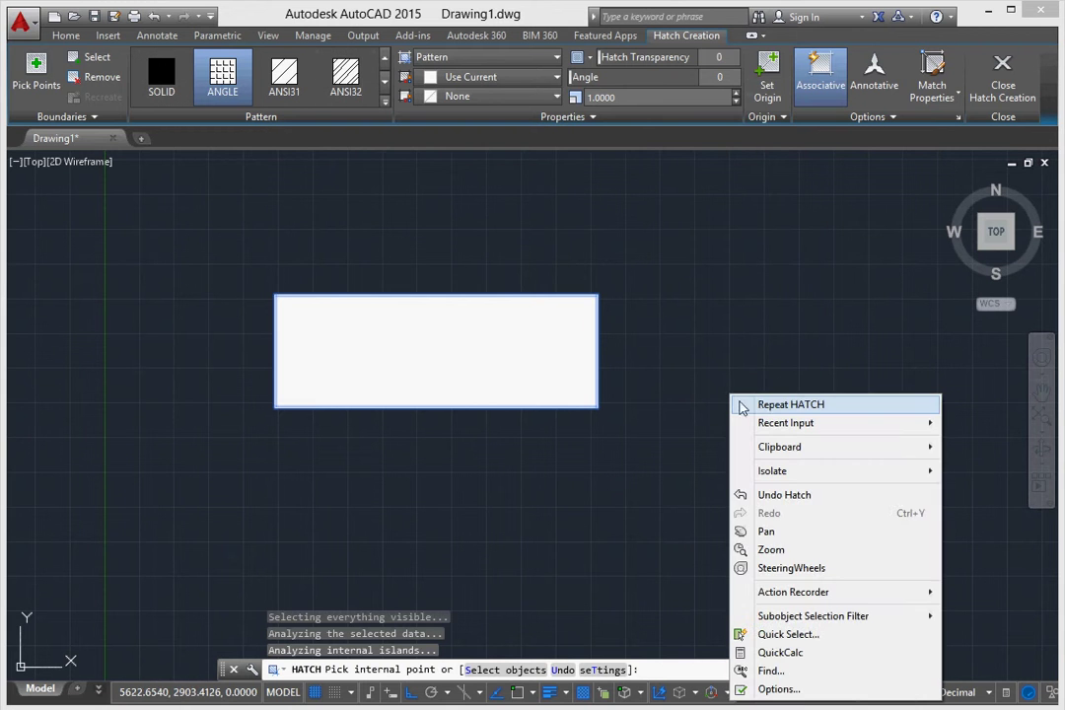
pyautogui.click(788, 404)
pyautogui.press('Escape')
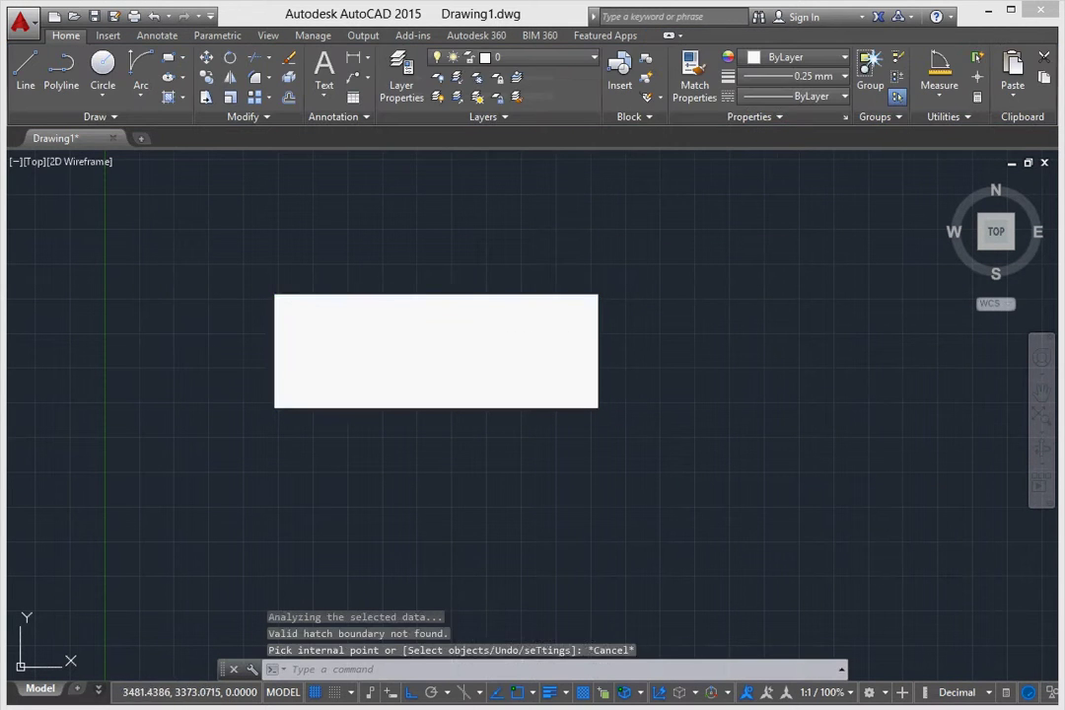
pyautogui.click(340, 335)
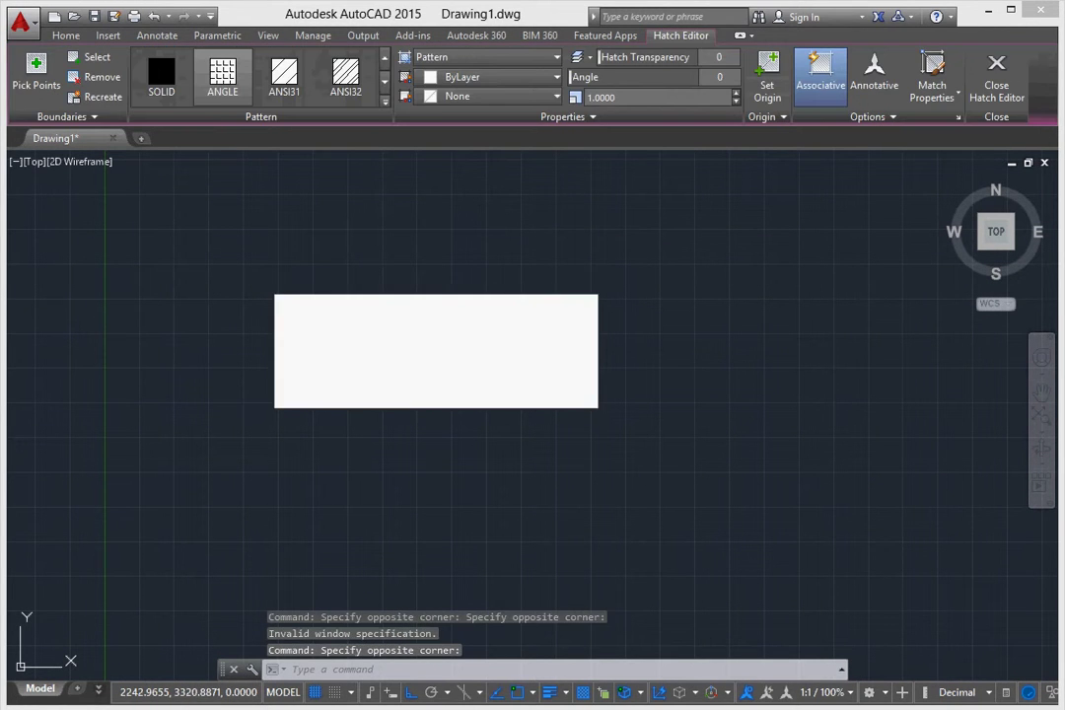
pyautogui.press('Escape')
pyautogui.press('Escape')
pyautogui.click(325, 329)
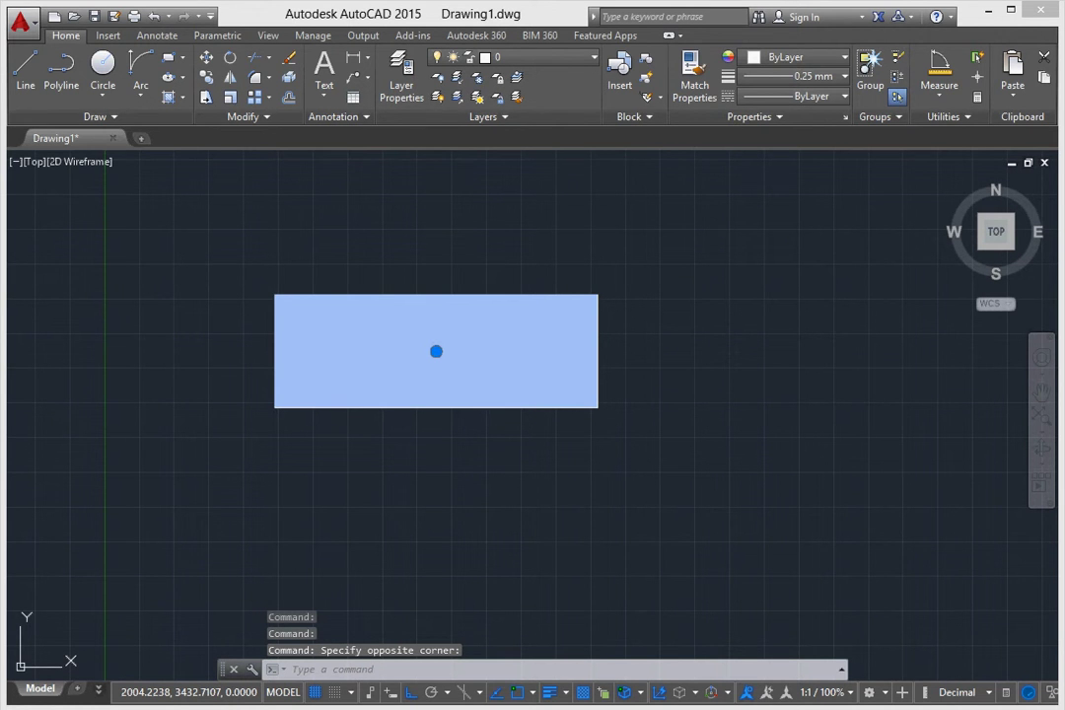
# Open the ANGLE hatch for editing and switch its pattern to SOLID.
pyautogui.doubleClick(325, 332)
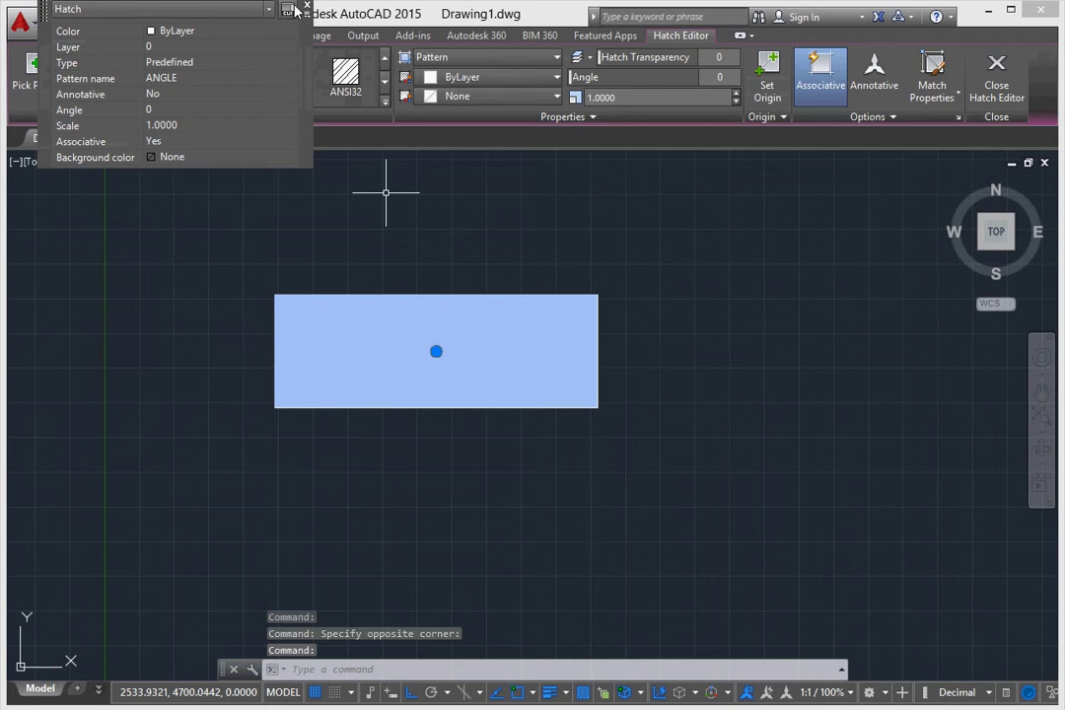
pyautogui.click(307, 7)
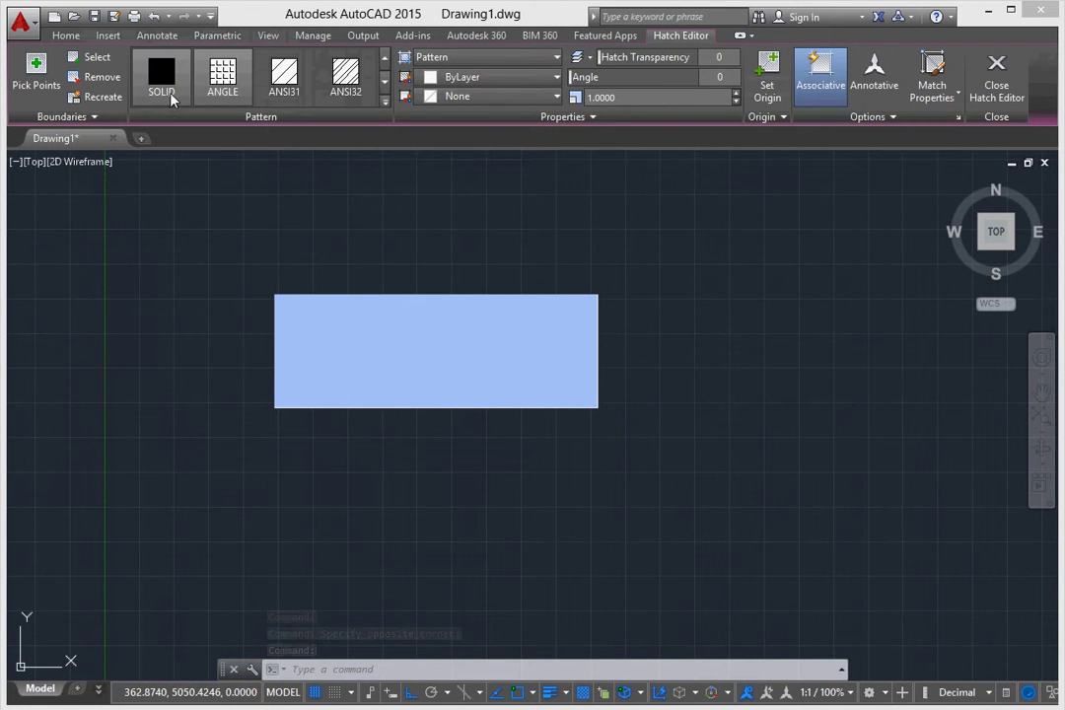
pyautogui.click(170, 97)
pyautogui.click(223, 75)
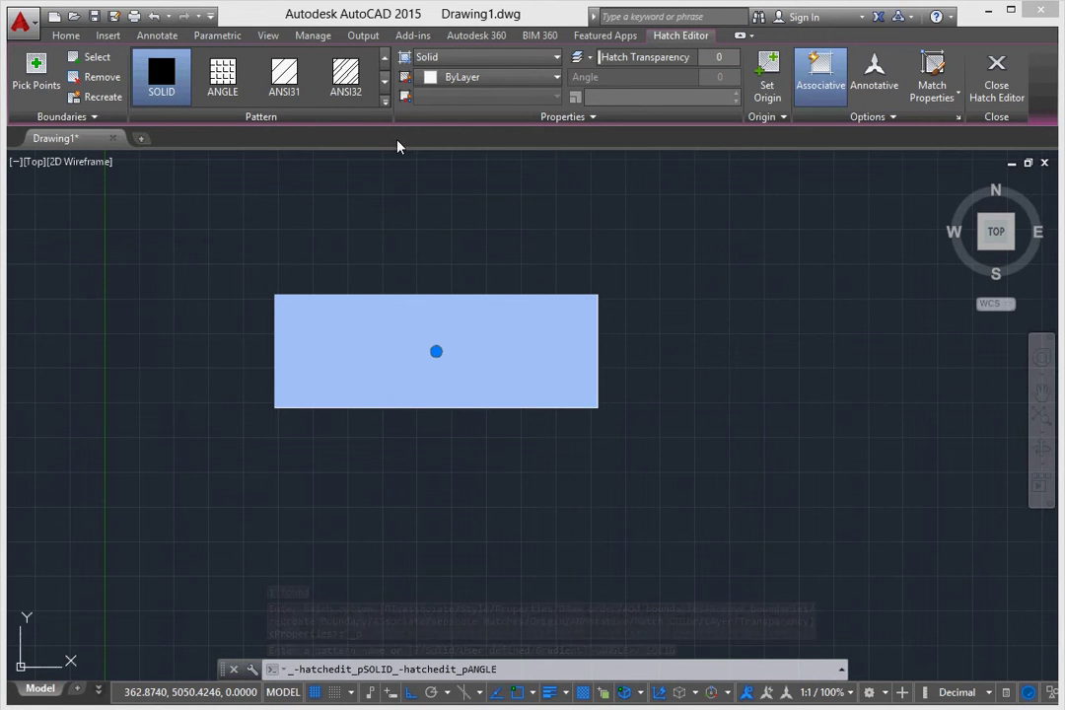
pyautogui.click(536, 119)
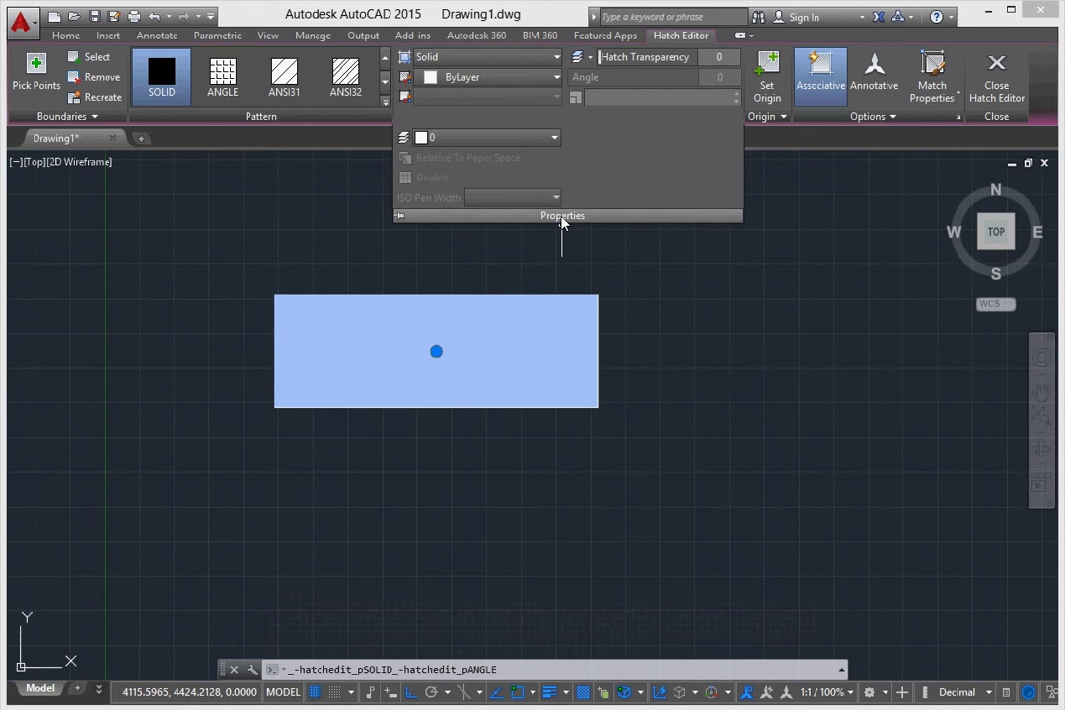
# Switch the hatch to the AR-B88 brick pattern and zoom in to inspect it.
pyautogui.click(385, 100)
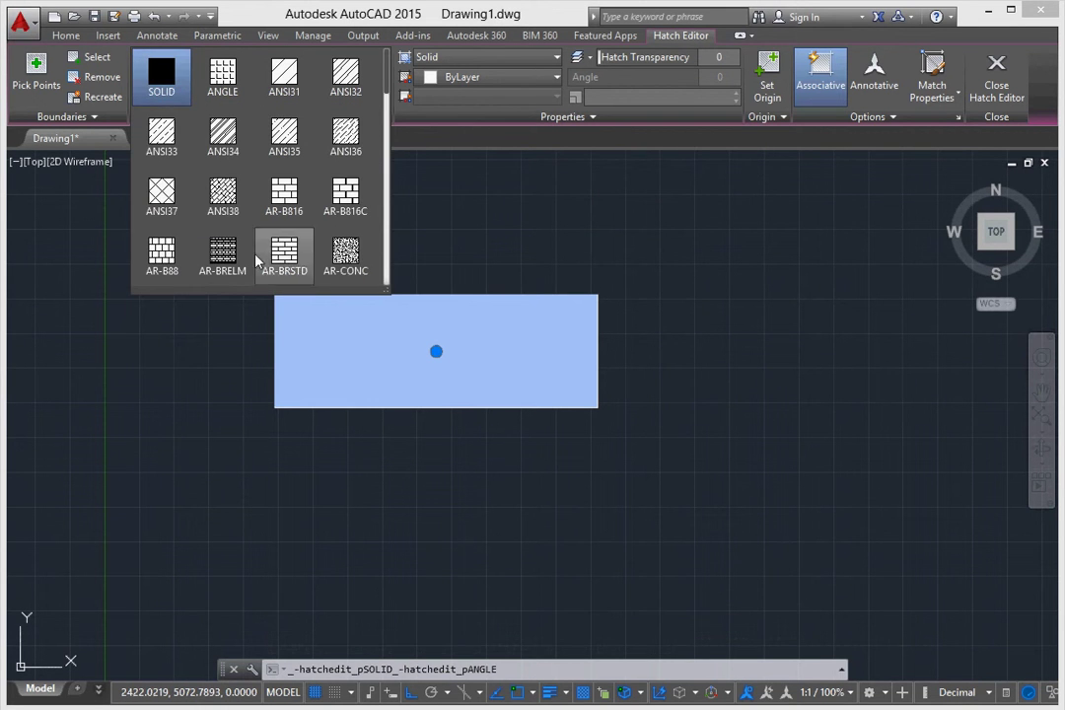
pyautogui.click(158, 258)
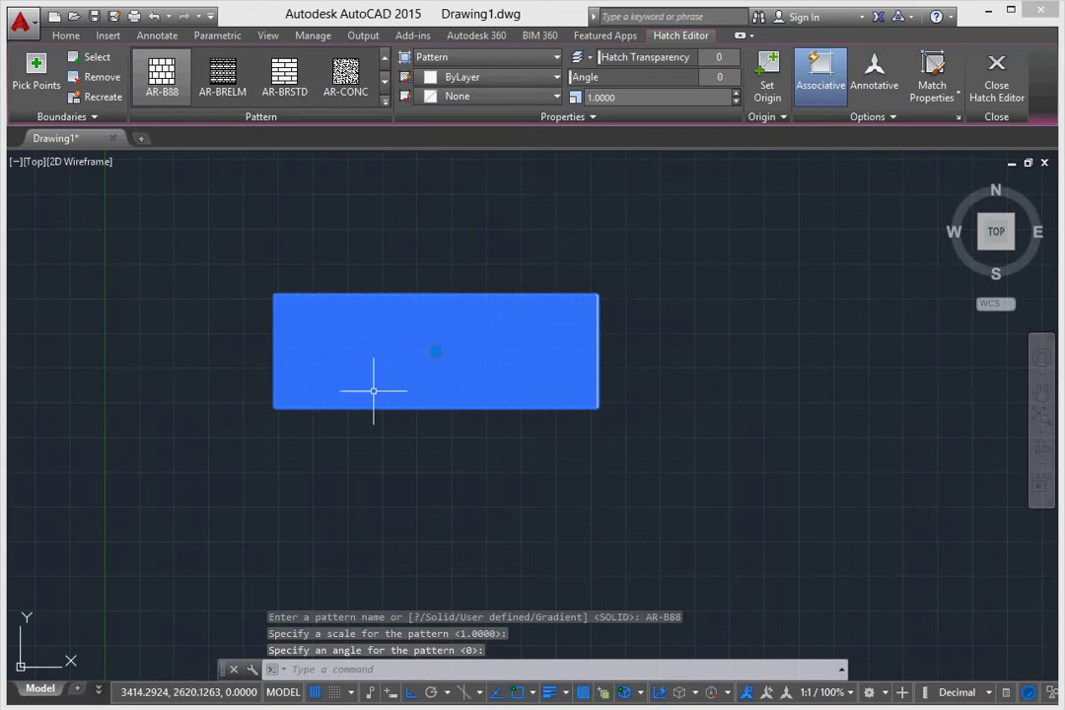
pyautogui.scroll(2, 473, 365)
pyautogui.scroll(5, 463, 335)
pyautogui.scroll(2, 460, 320)
pyautogui.scroll(-2, 461, 320)
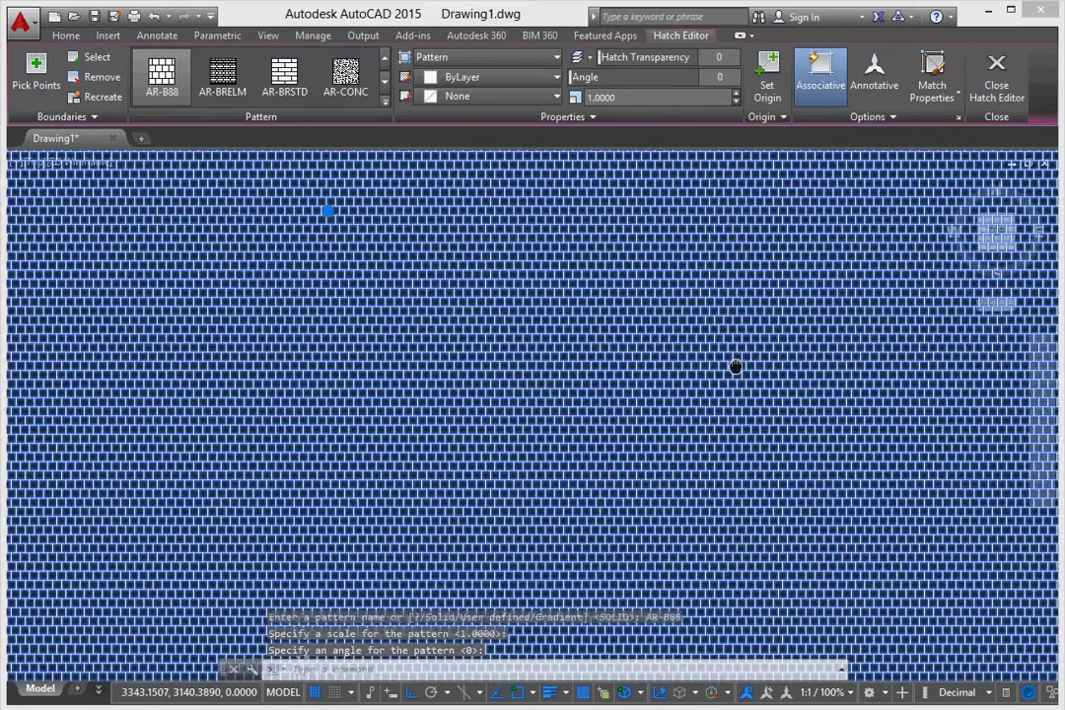
pyautogui.scroll(-5, 737, 364)
pyautogui.scroll(-3, 522, 460)
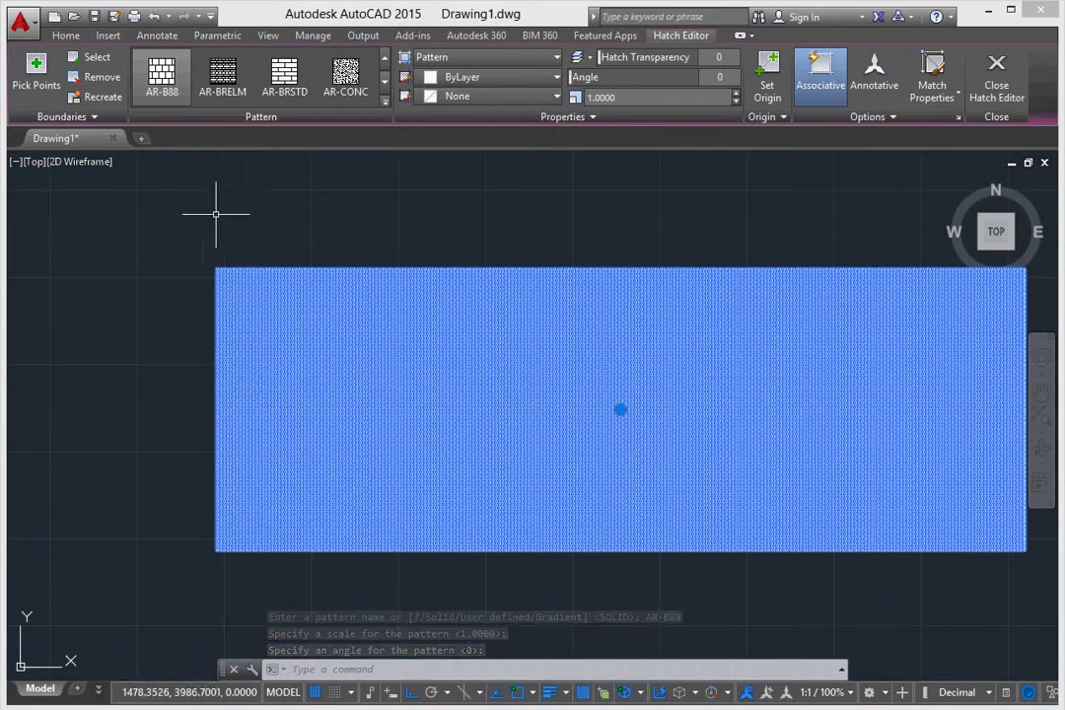
# Deselect the brick hatch to finish editing it.
pyautogui.click(254, 219)
pyautogui.press('Escape')
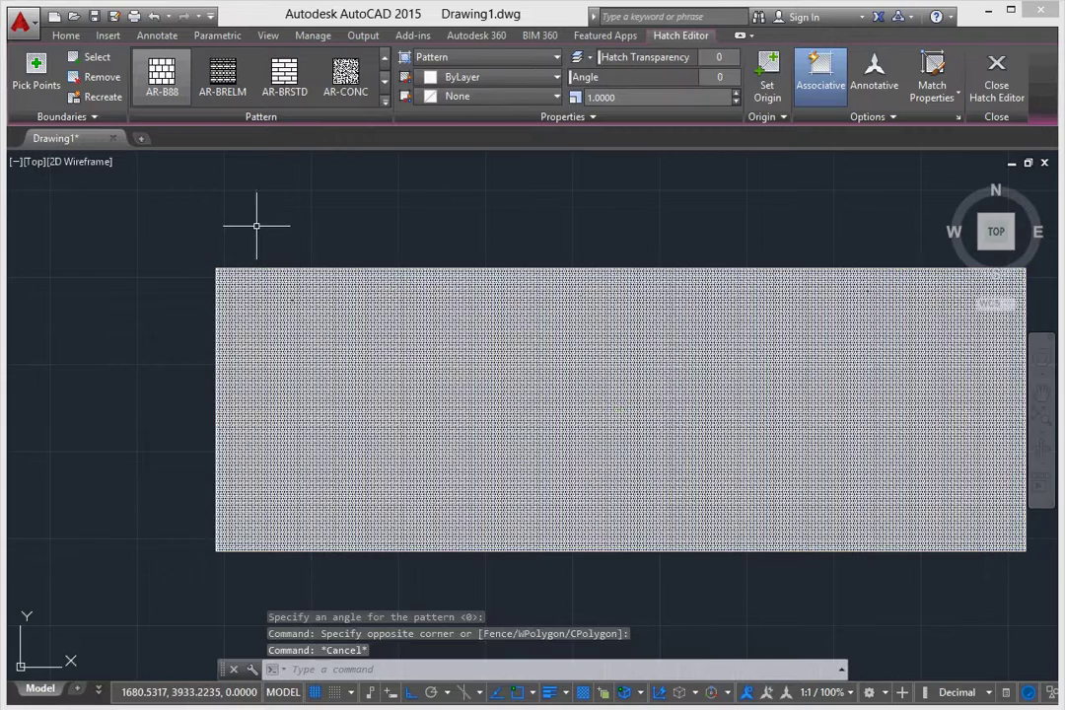
pyautogui.scroll(1, 299, 292)
pyautogui.scroll(-1, 356, 294)
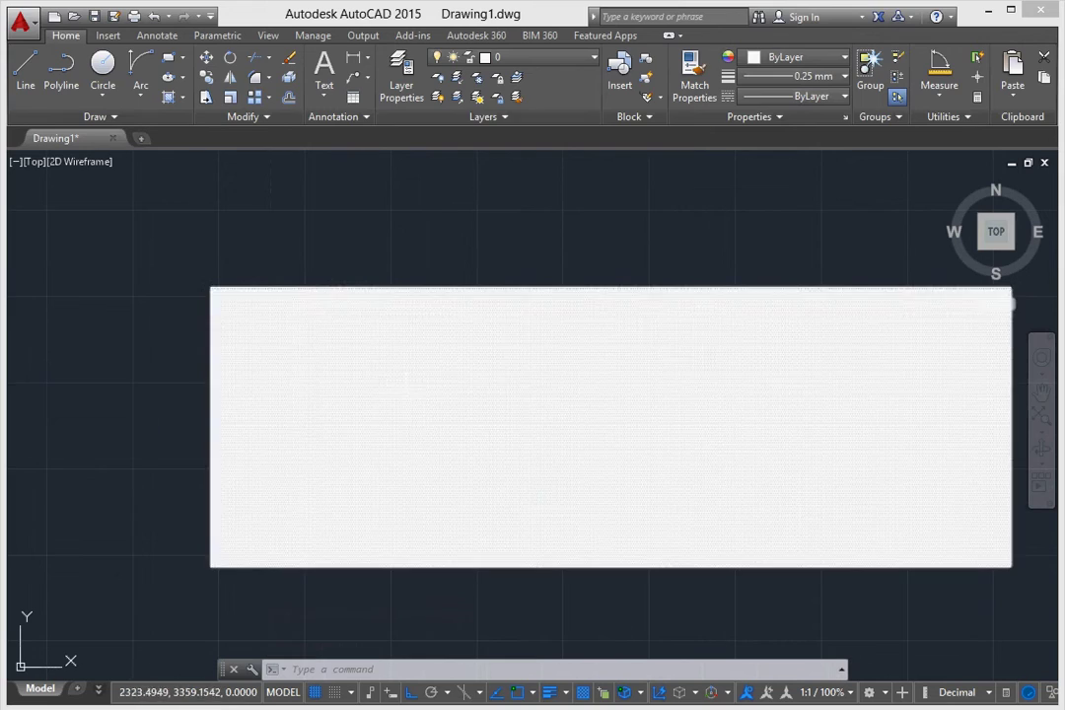
# Select the AR-B88 brick hatch for editing.
pyautogui.click(411, 388)
pyautogui.doubleClick(412, 388)
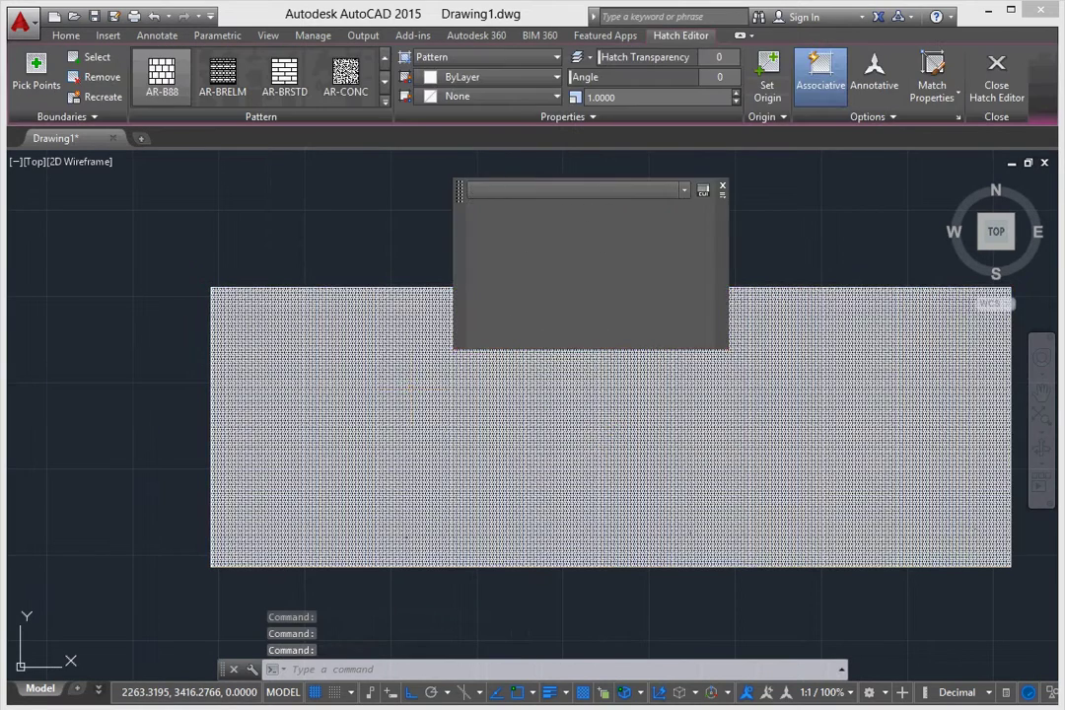
pyautogui.press('Escape')
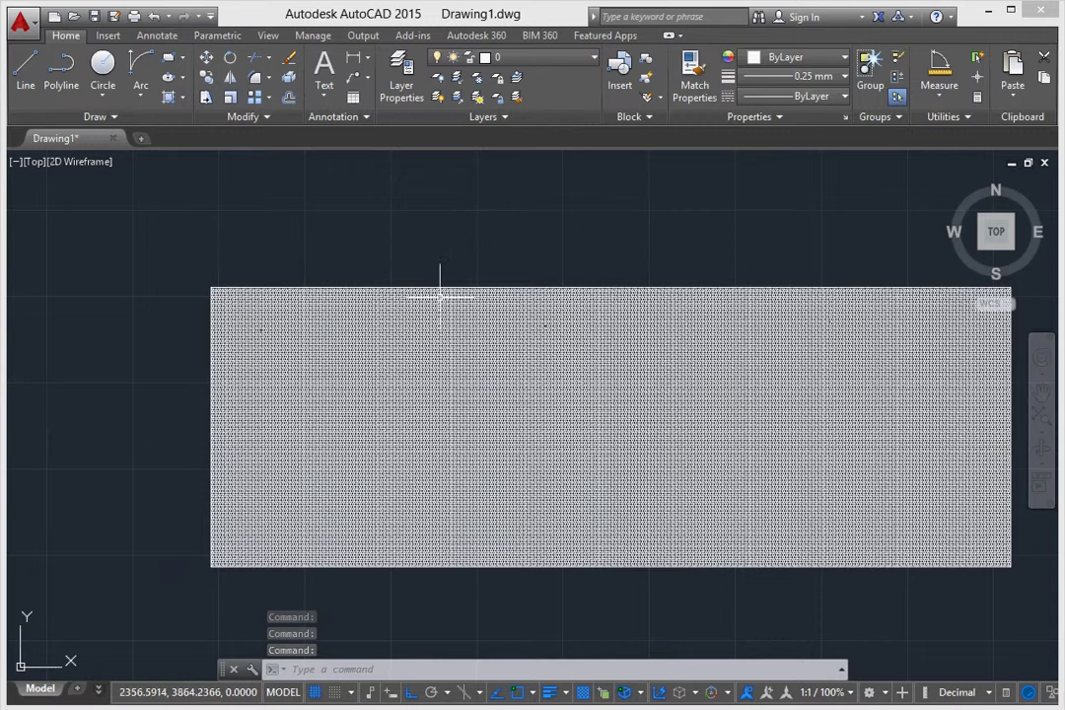
pyautogui.click(440, 347)
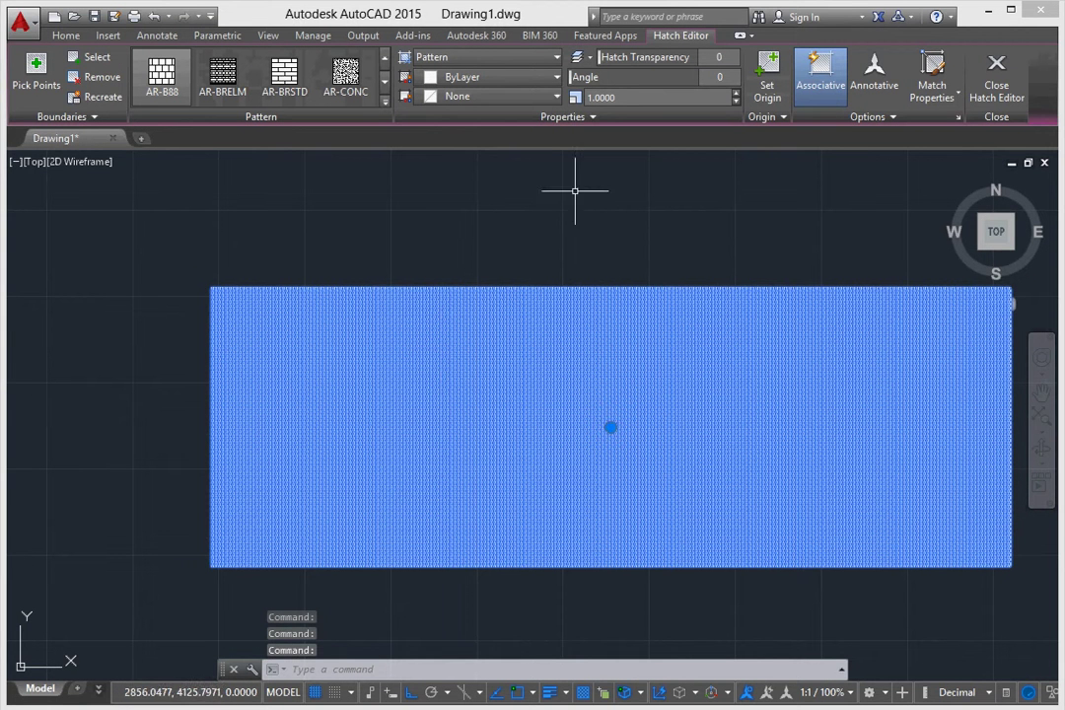
# Set the brick hatch's pattern scale to 5, then 10, checking it in isometric and top views.
pyautogui.click(607, 97)
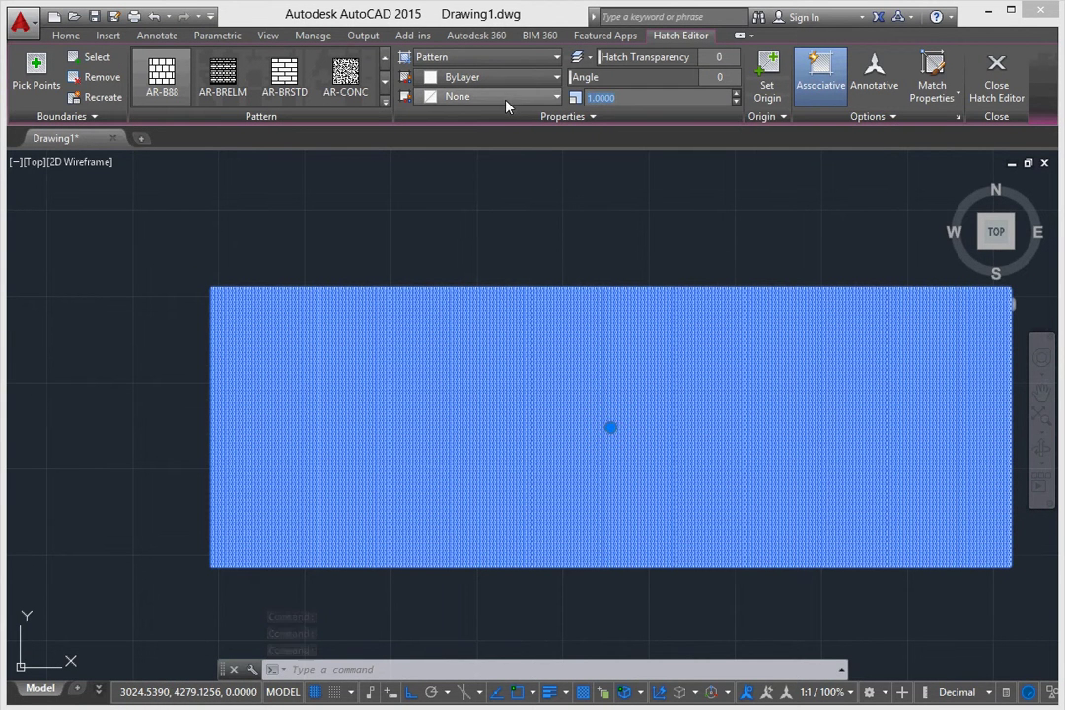
pyautogui.write('5')
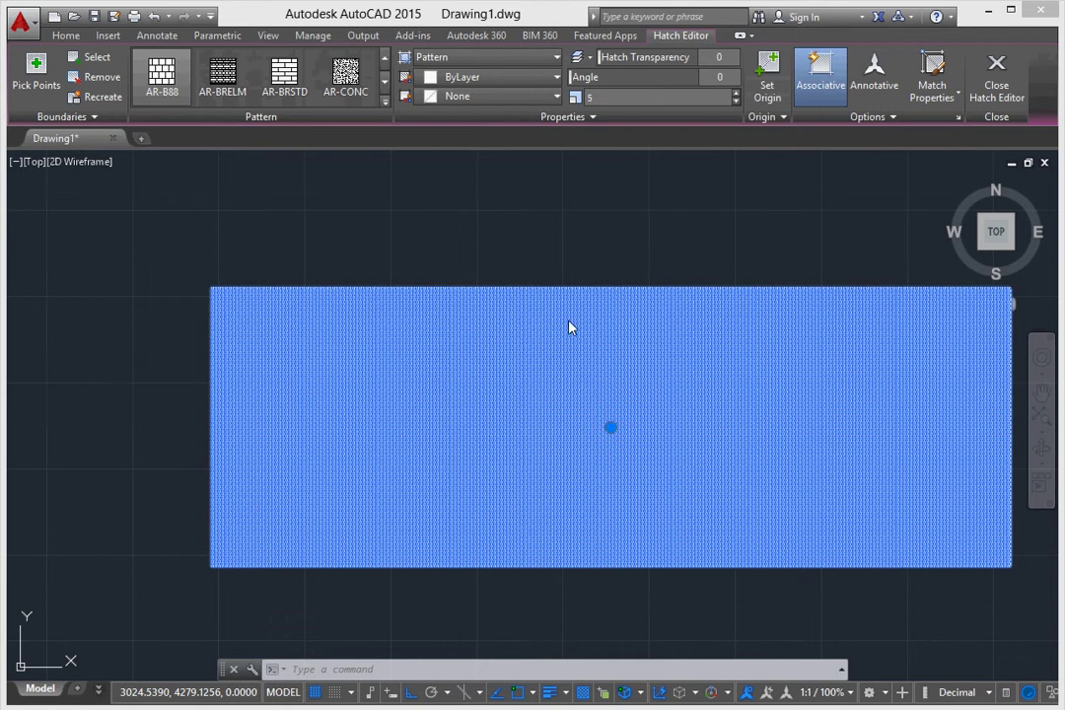
pyautogui.press('Return')
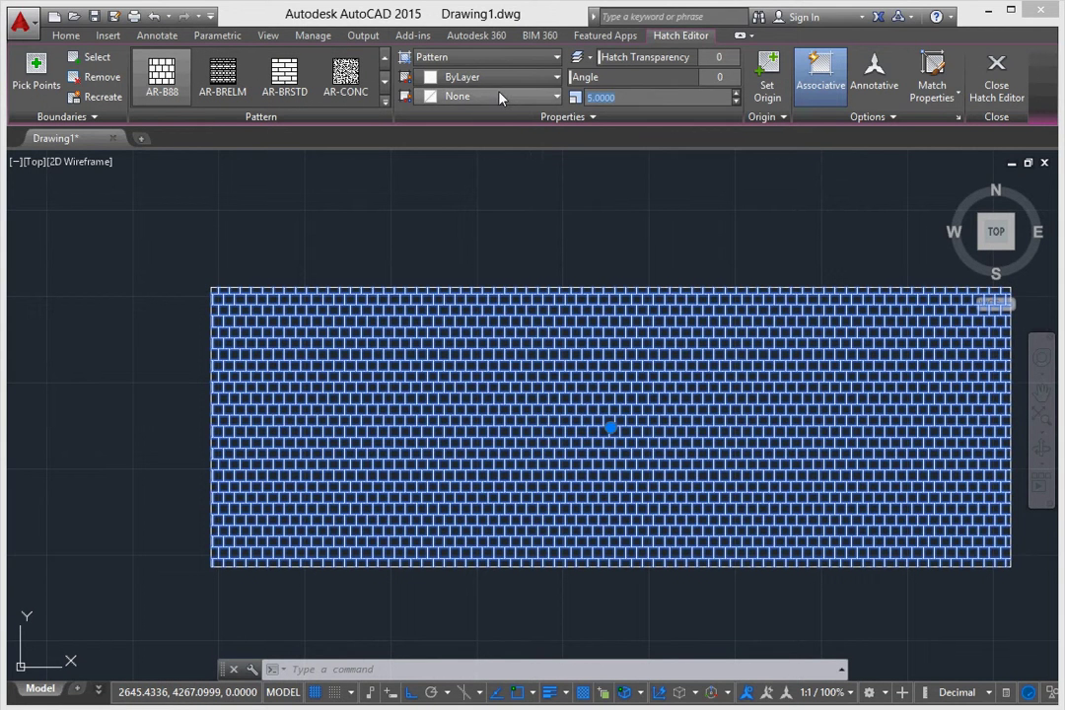
pyautogui.write('10')
pyautogui.press('Return')
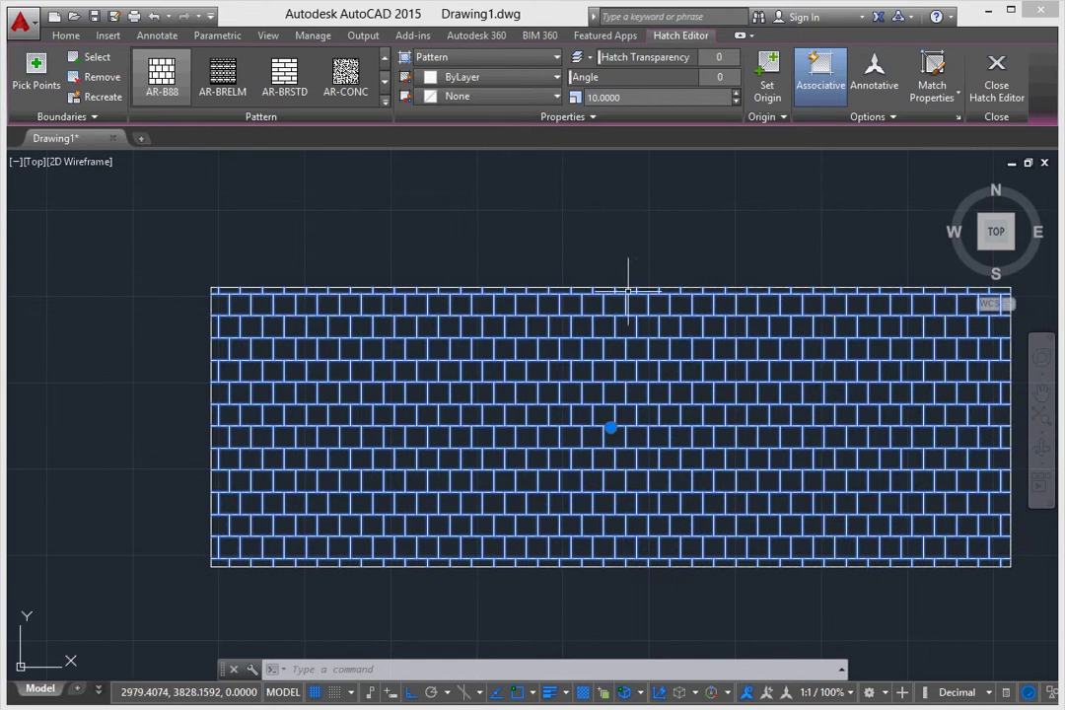
pyautogui.click(949, 184)
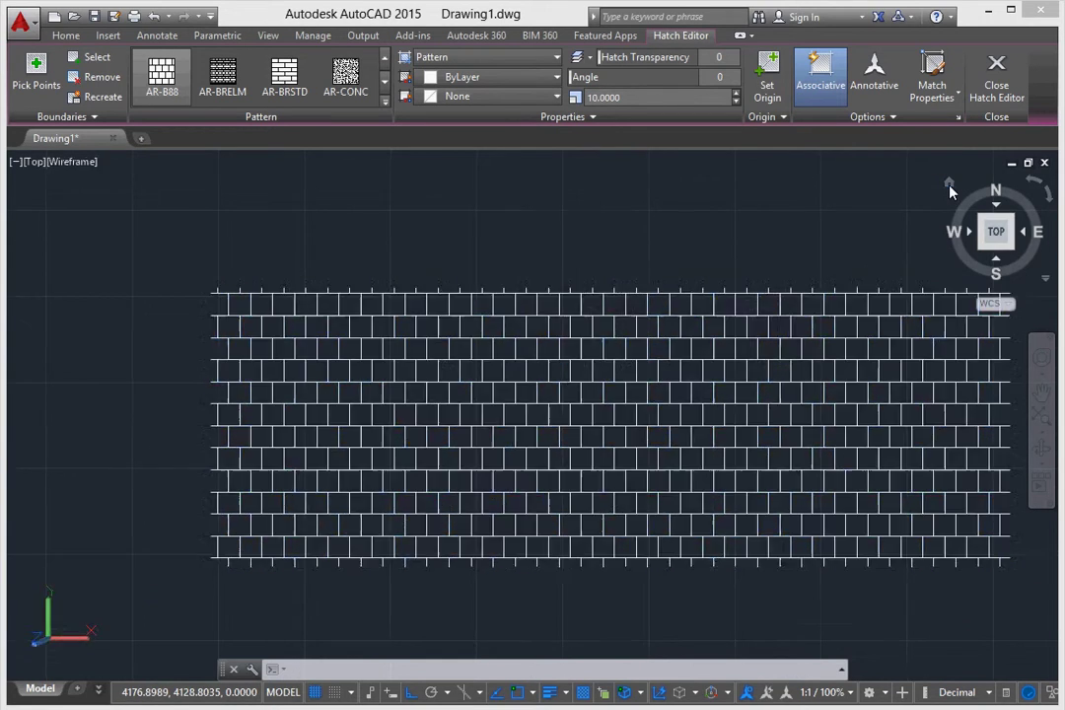
pyautogui.click(998, 219)
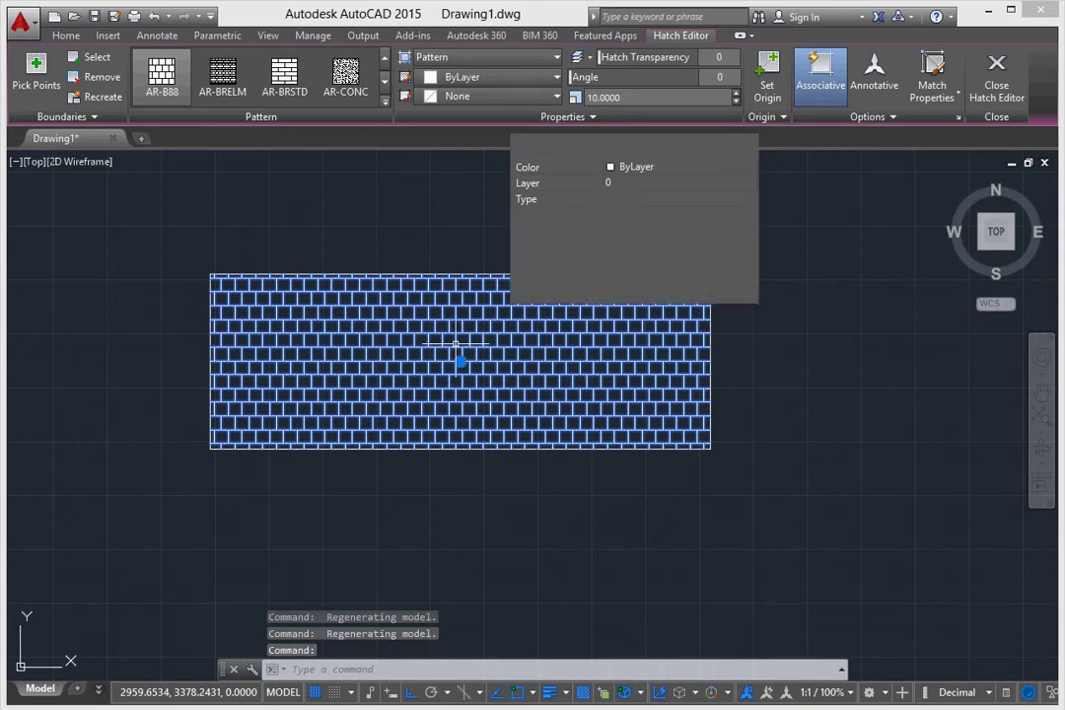
# Try the AR-BRELM and then AR-BRSTD brick patterns on the hatch.
pyautogui.click(768, 144)
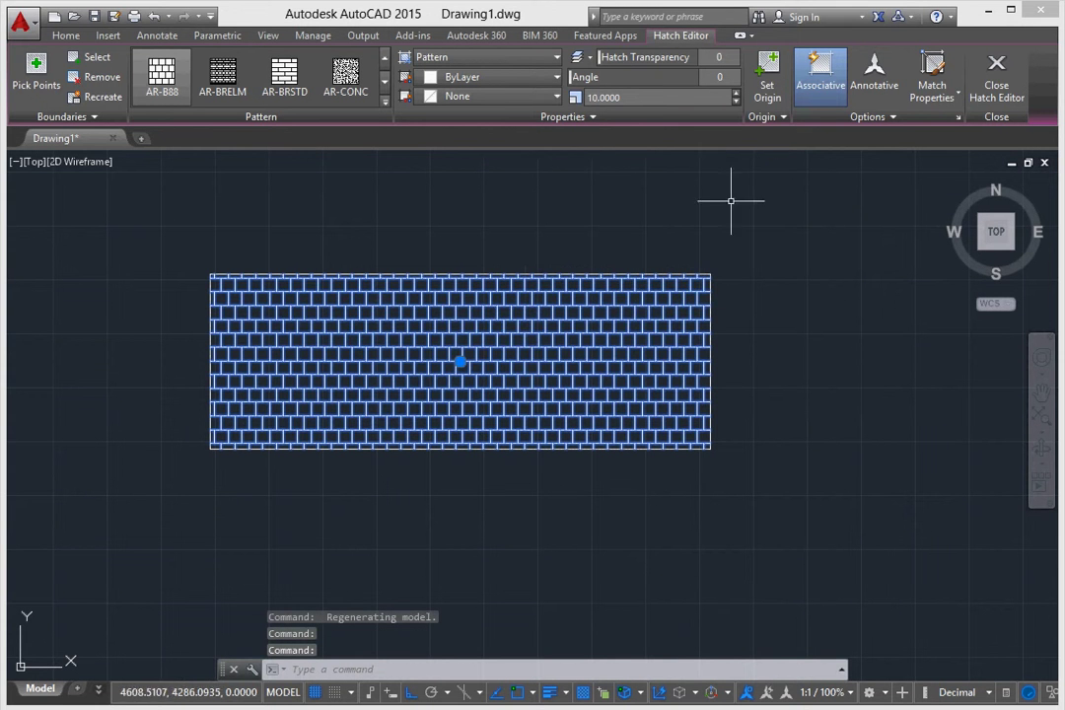
pyautogui.click(229, 81)
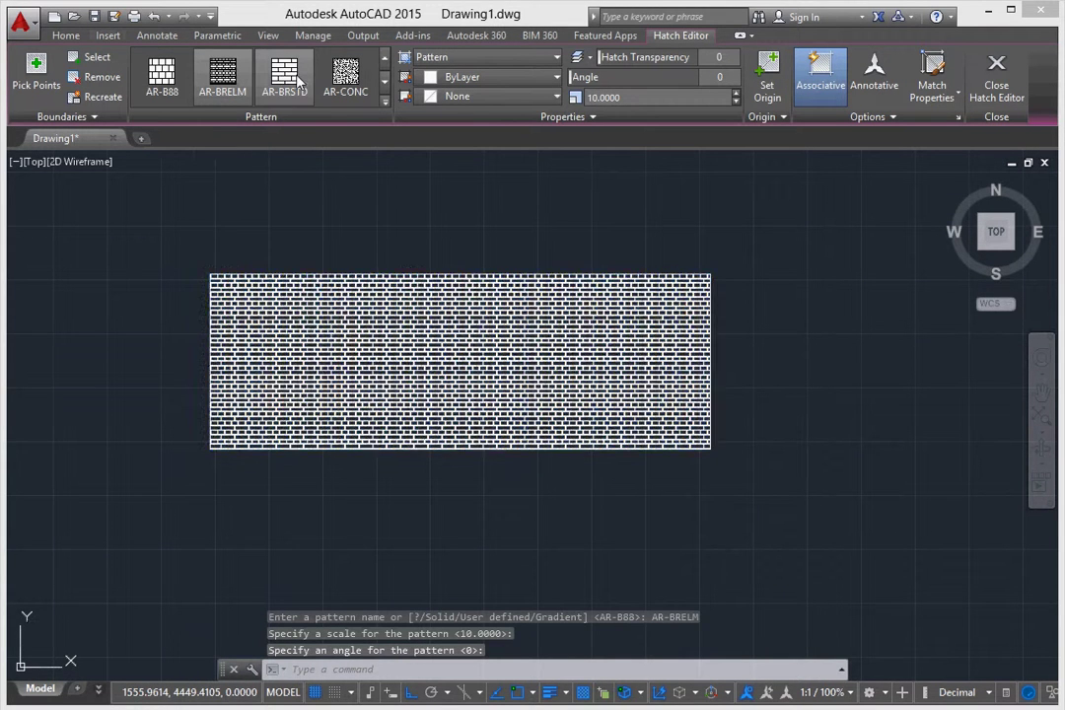
pyautogui.click(284, 75)
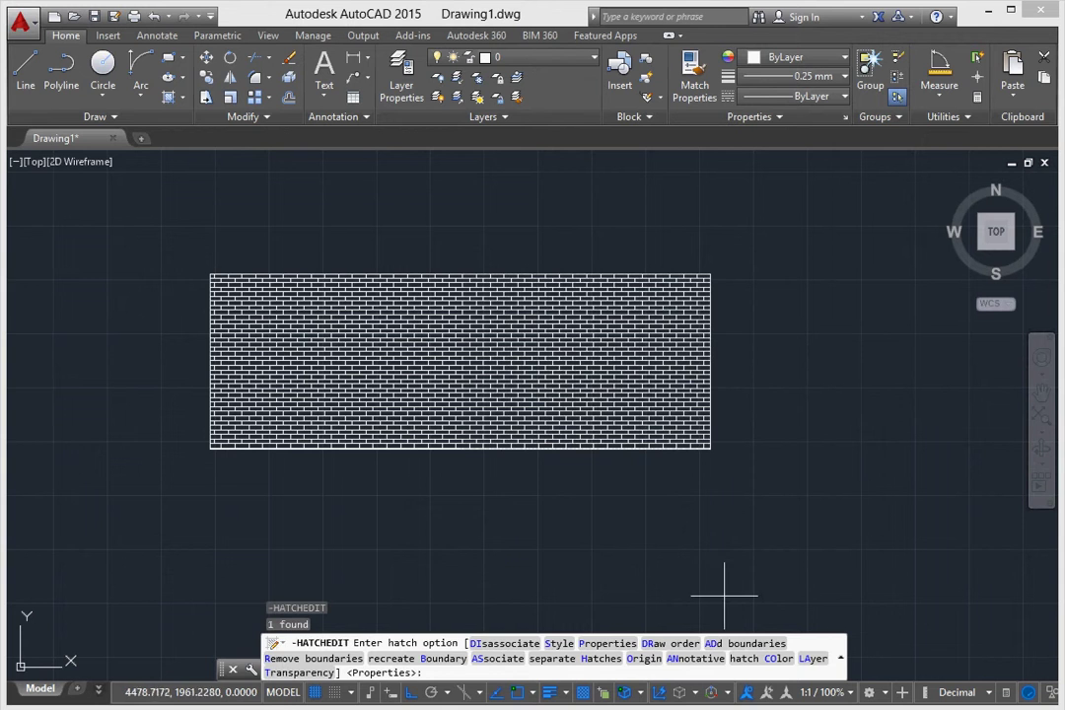
pyautogui.press('Escape')
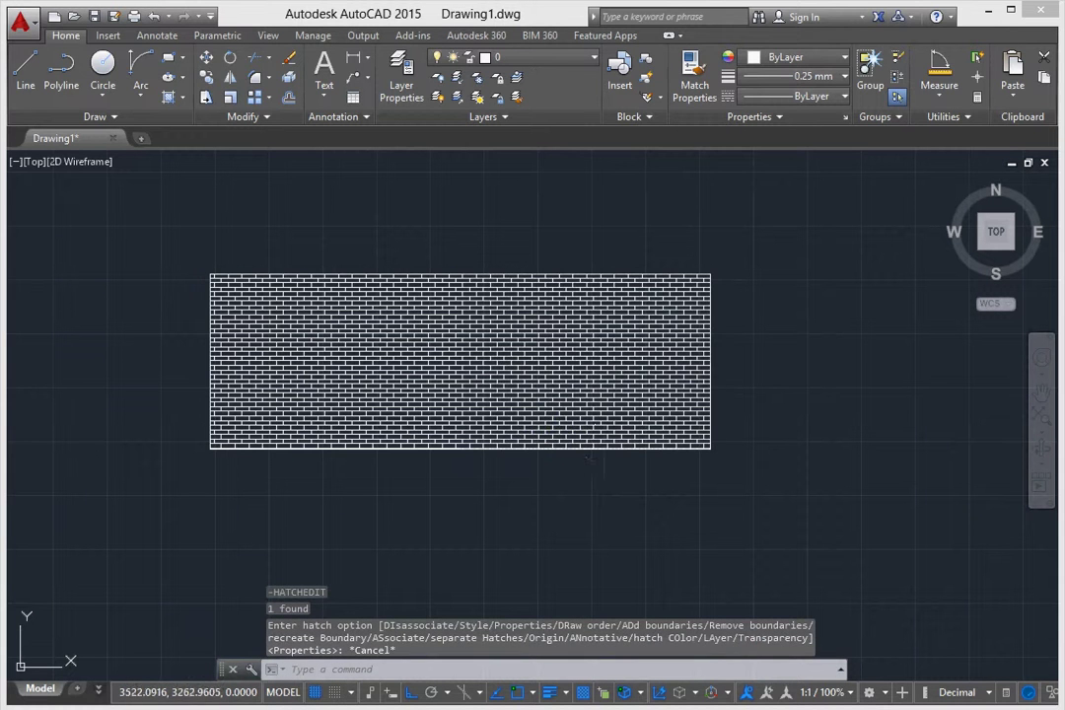
# Switch the hatch to the AR-CONC concrete pattern and close the Hatch Editor.
pyautogui.click(422, 361)
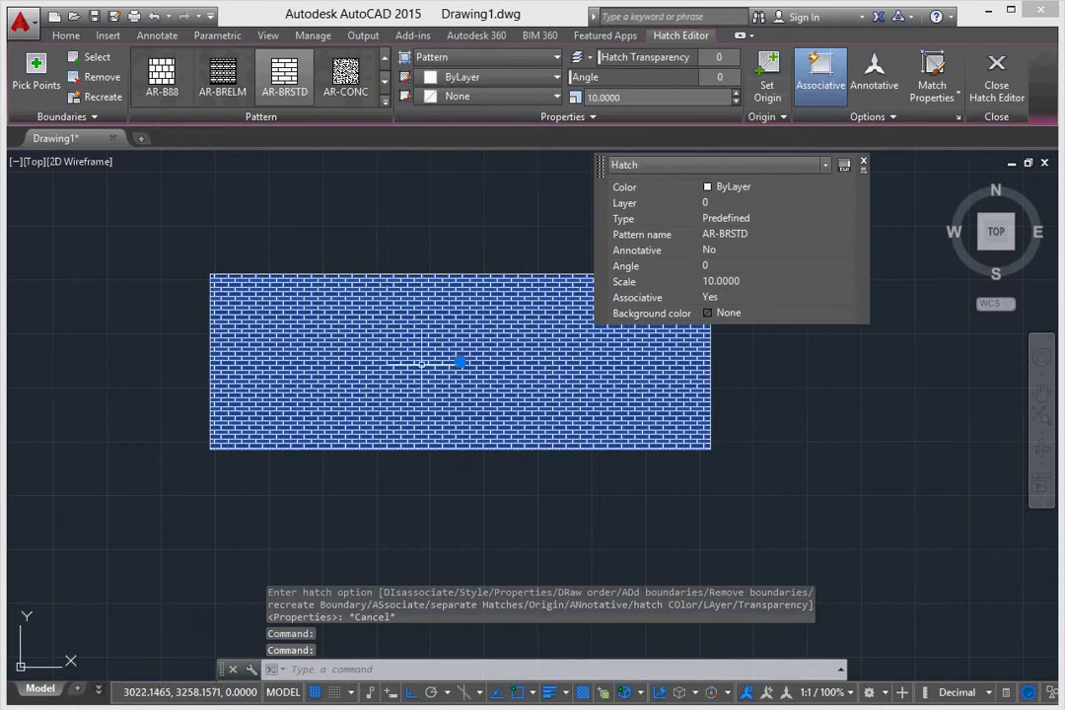
pyautogui.click(345, 77)
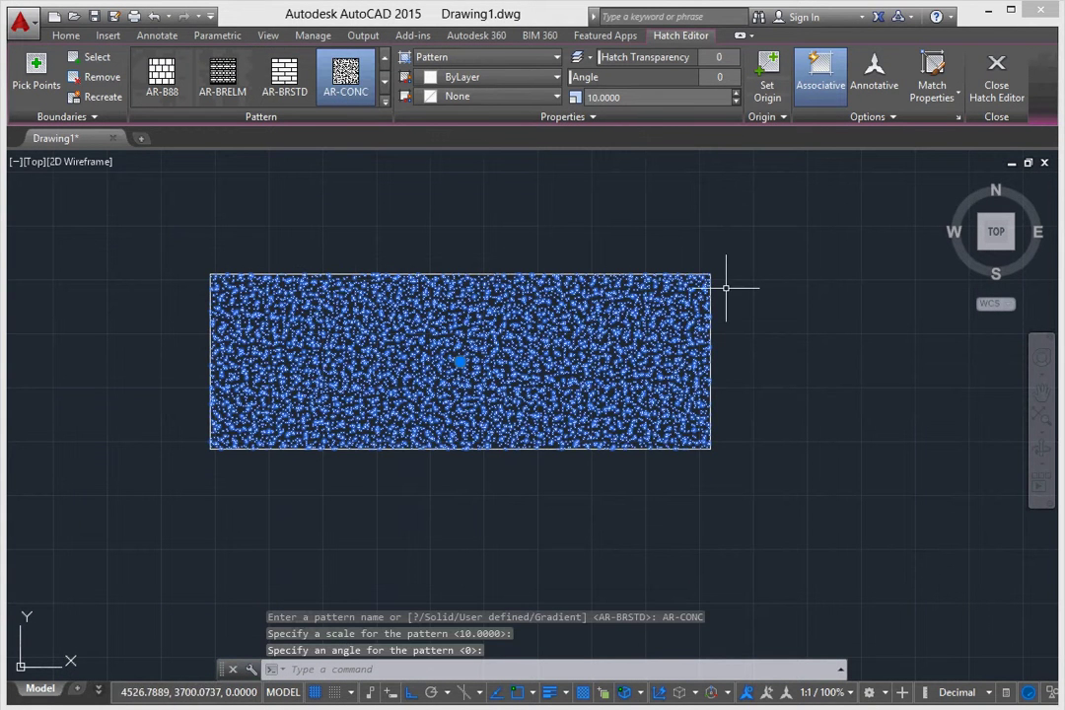
pyautogui.press('Escape')
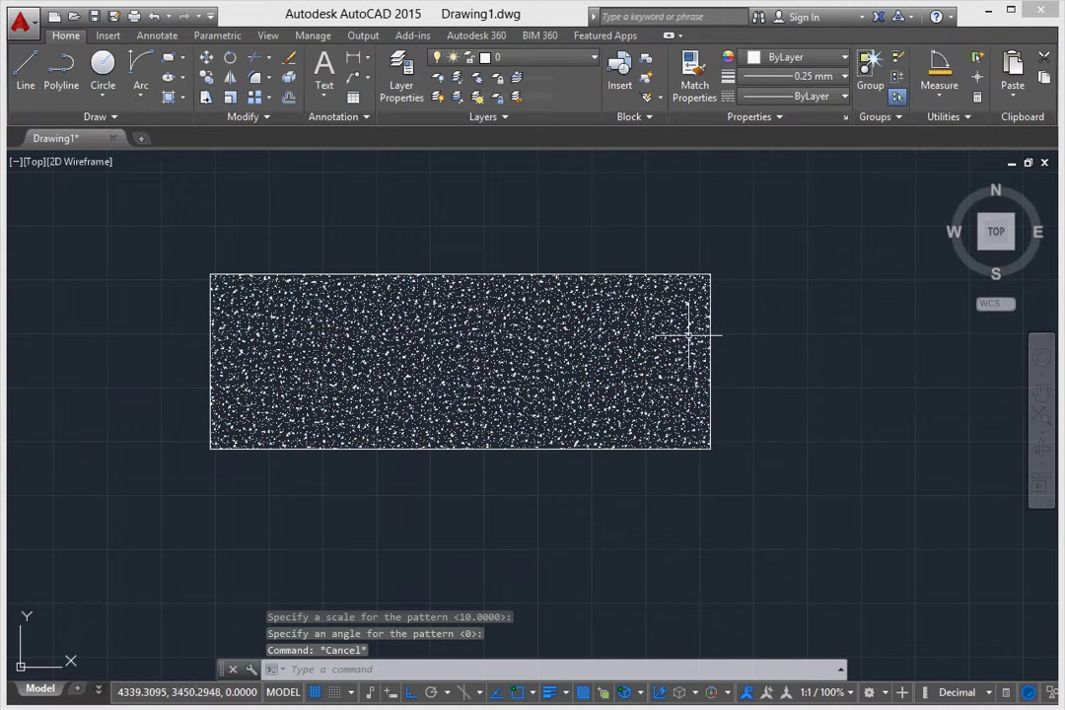
pyautogui.click(445, 341)
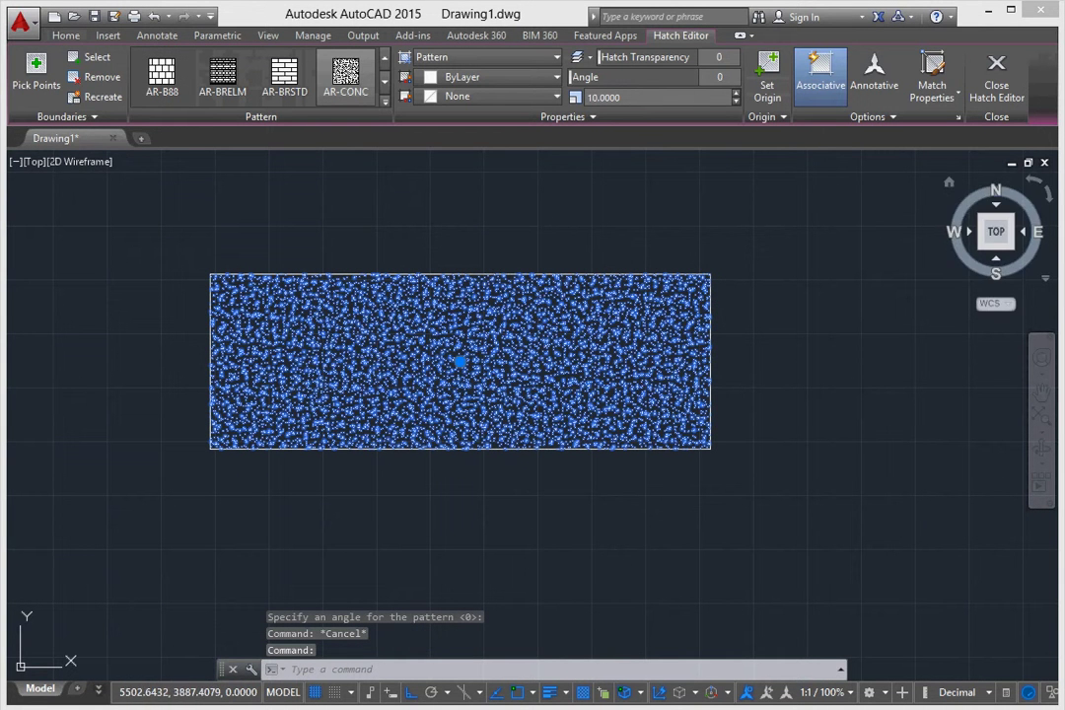
pyautogui.click(979, 89)
pyautogui.click(435, 311)
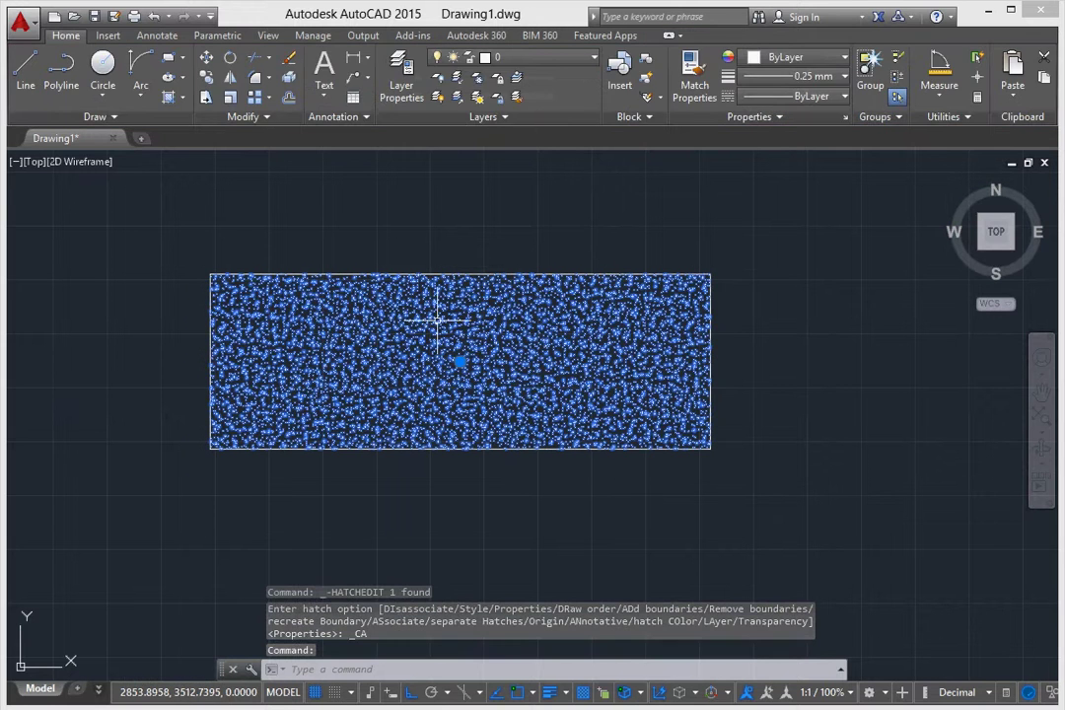
# Delete the concrete hatch, fill the rectangle with a blue-to-yellow gradient, then pick the HEX pattern.
pyautogui.press('Delete')
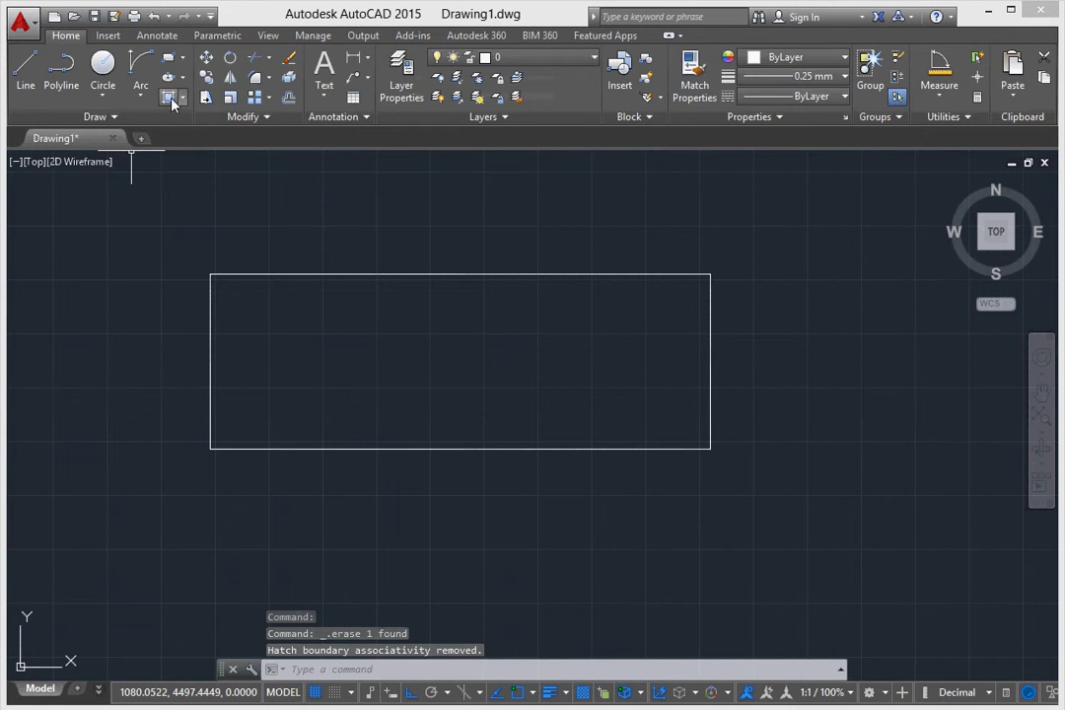
pyautogui.click(183, 99)
pyautogui.click(182, 155)
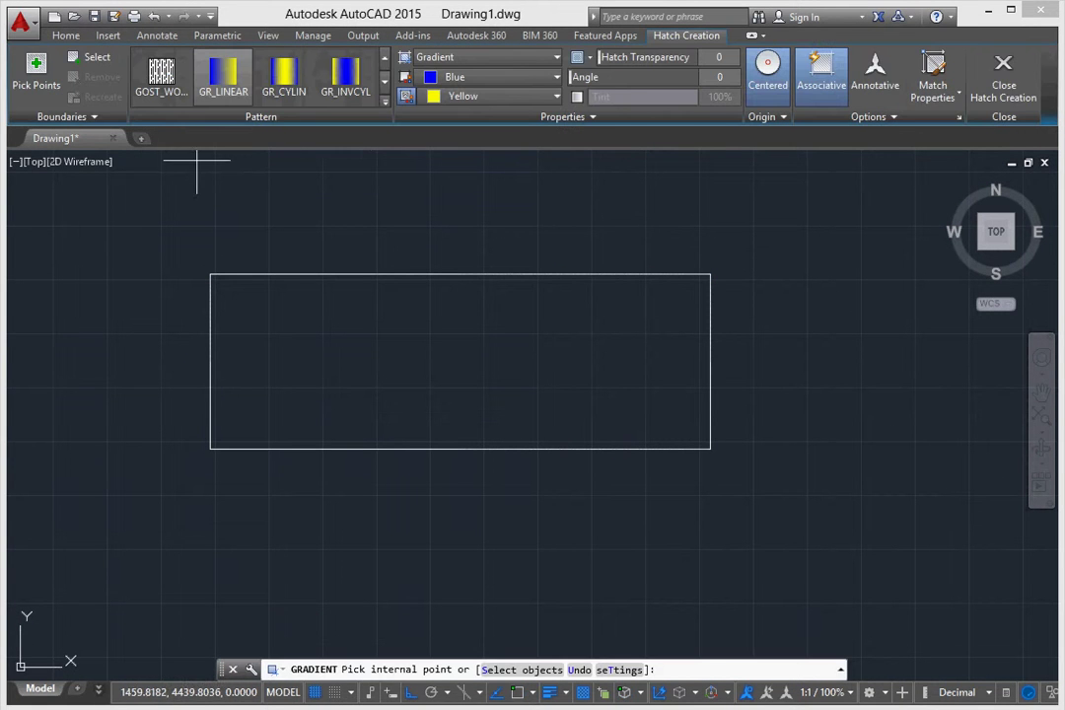
pyautogui.click(313, 330)
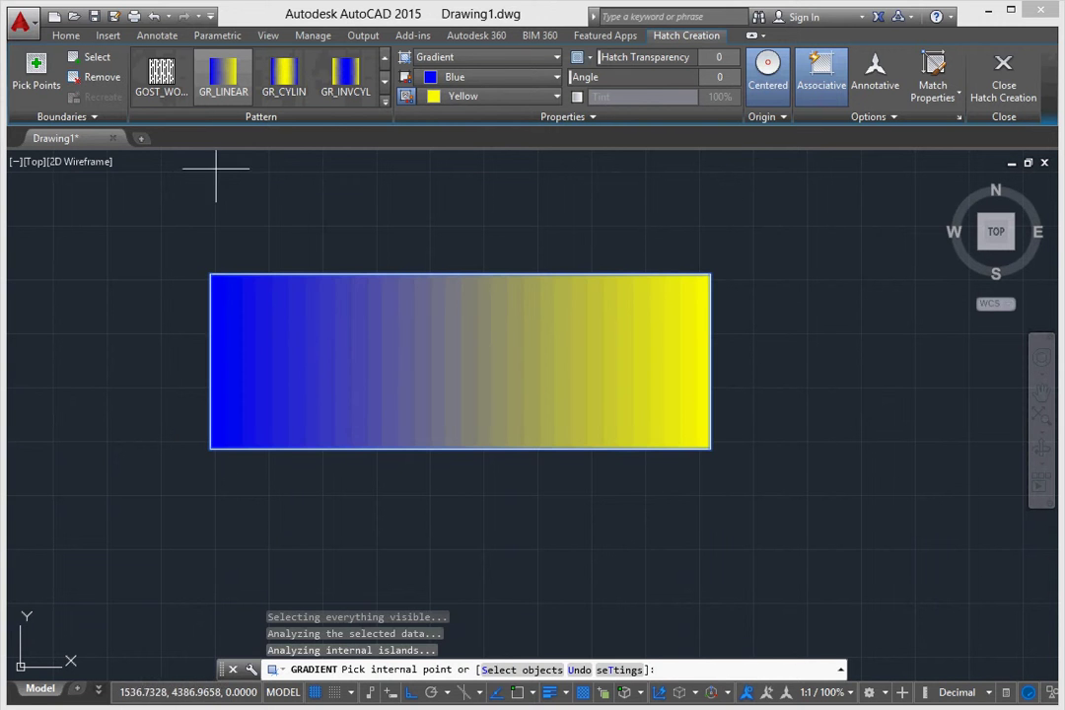
pyautogui.click(384, 100)
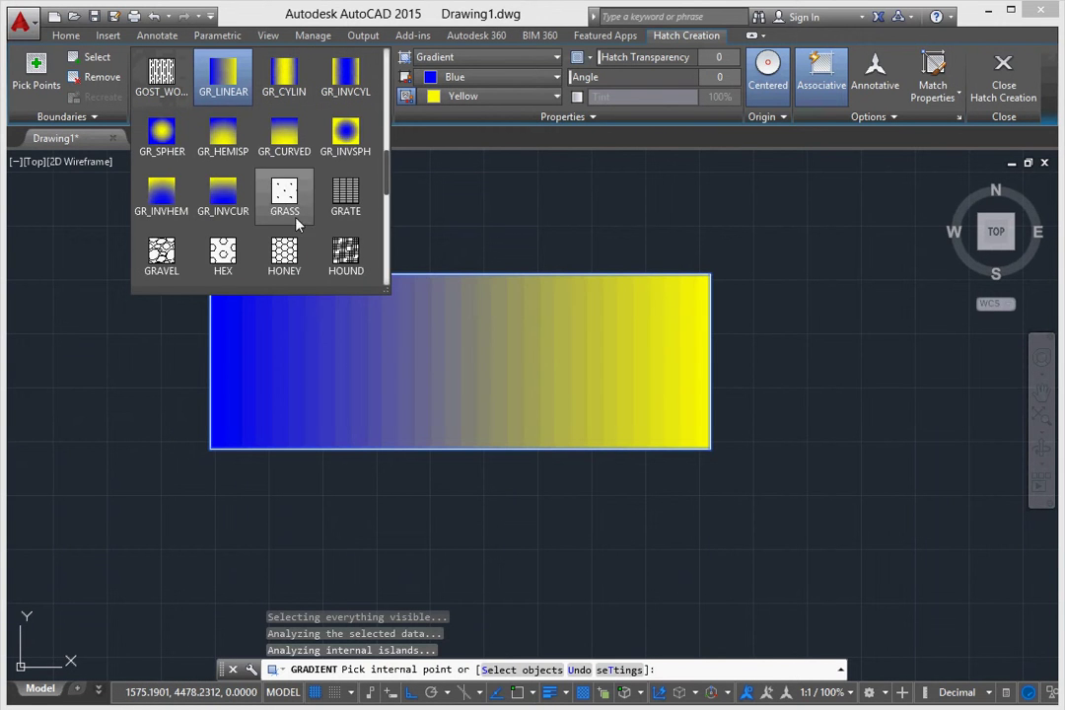
pyautogui.click(235, 255)
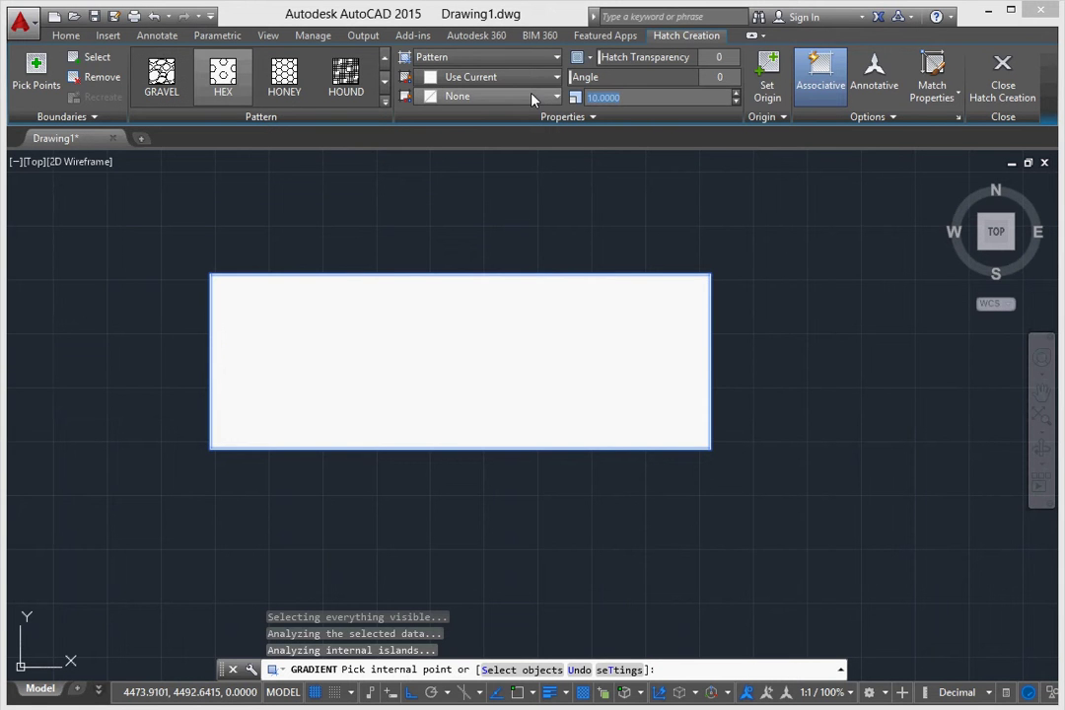
# Set the HEX hatch scale to 5 and dismiss the boundary error from a stray pick.
pyautogui.write('5')
pyautogui.press('Return')
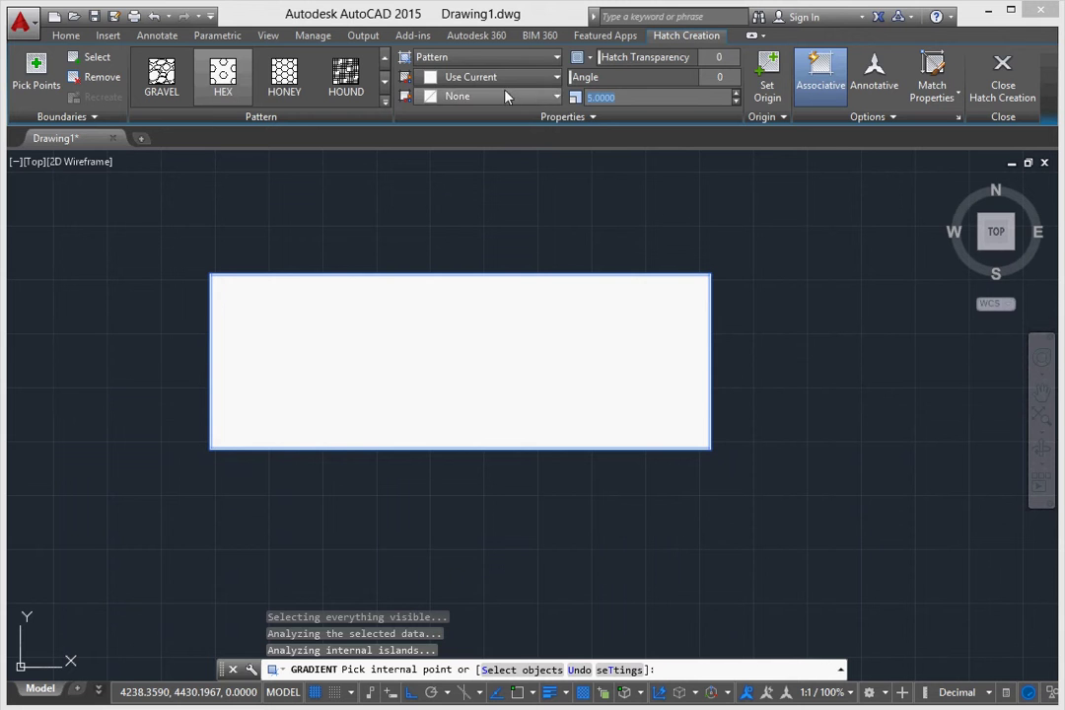
pyautogui.click(642, 222)
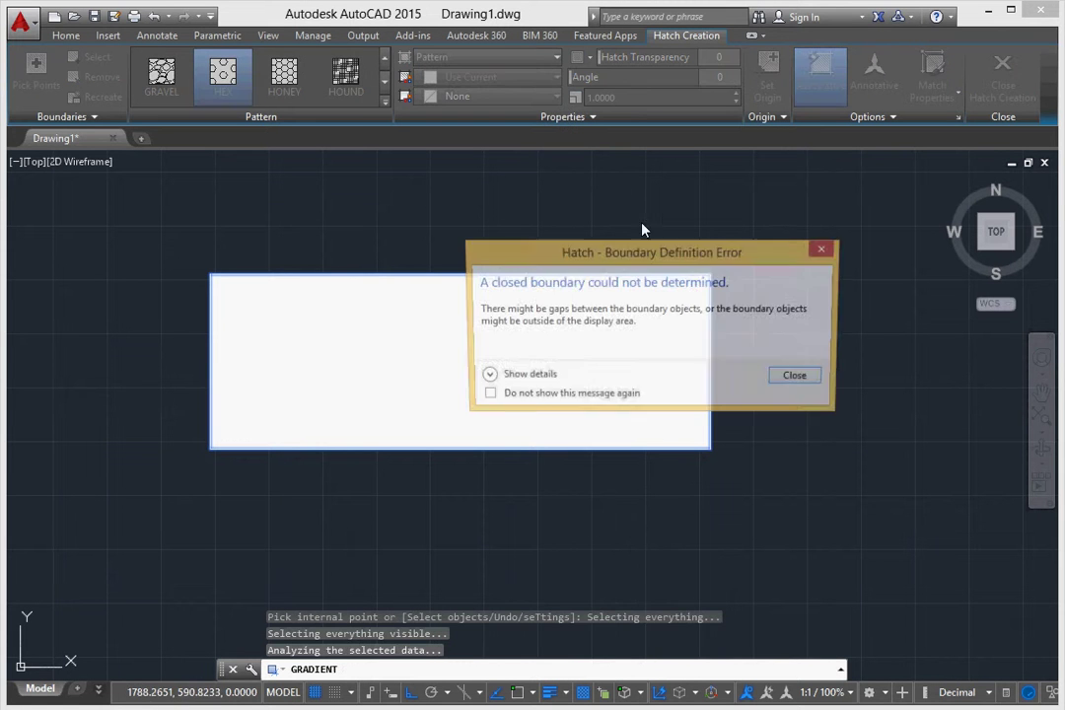
pyautogui.click(801, 378)
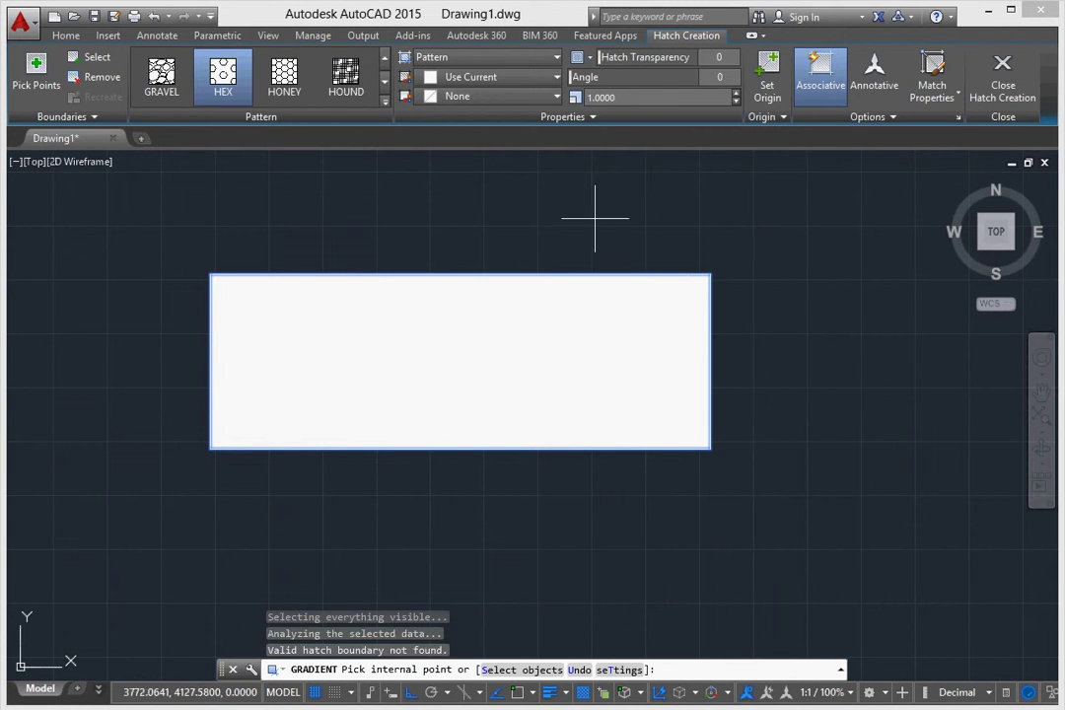
pyautogui.scroll(3, 592, 247)
pyautogui.scroll(-3, 582, 271)
pyautogui.scroll(-2, 582, 281)
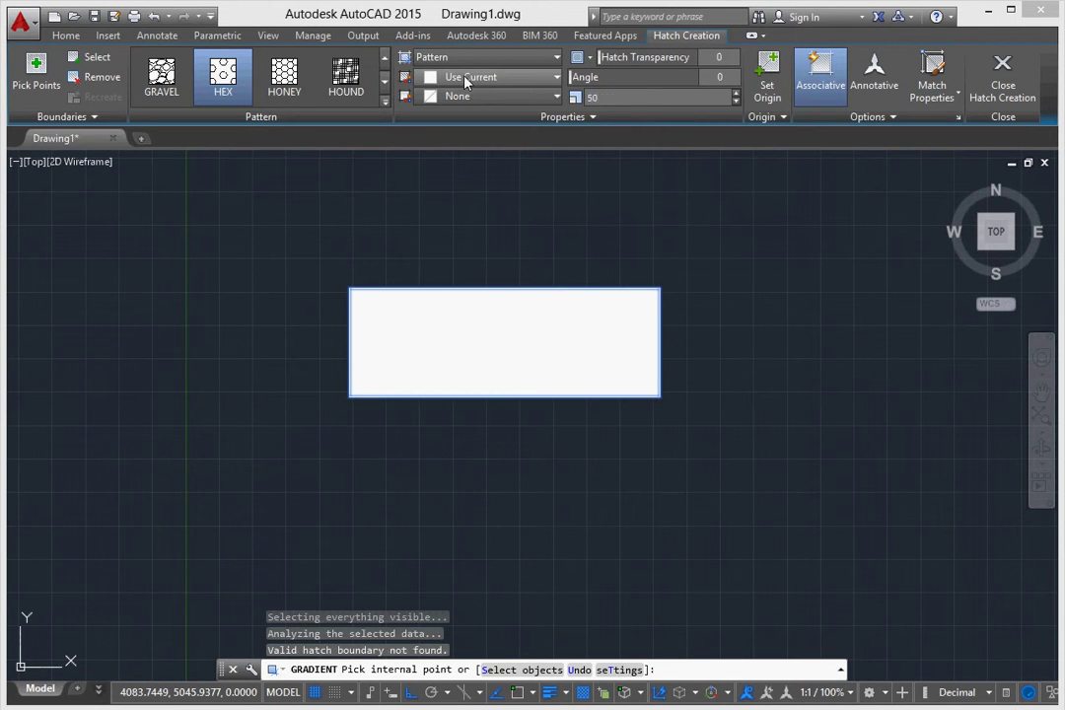
# Raise the HEX hatch scale to 50, then 100, and end the hatch command.
pyautogui.write('50')
pyautogui.press('Return')
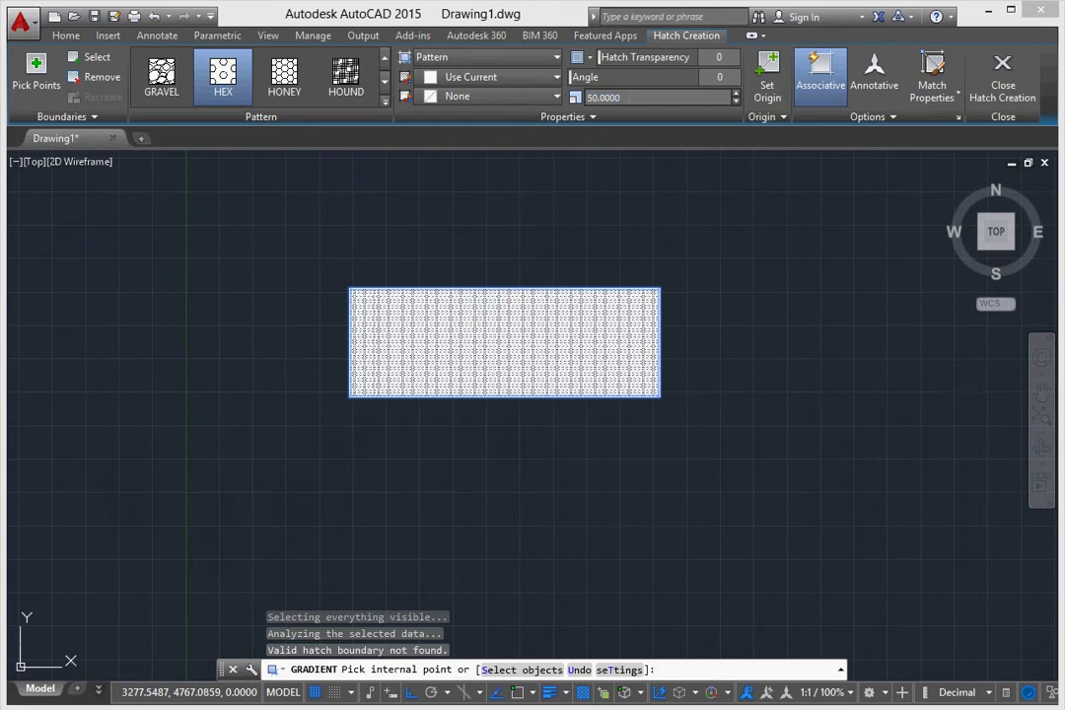
pyautogui.write('100')
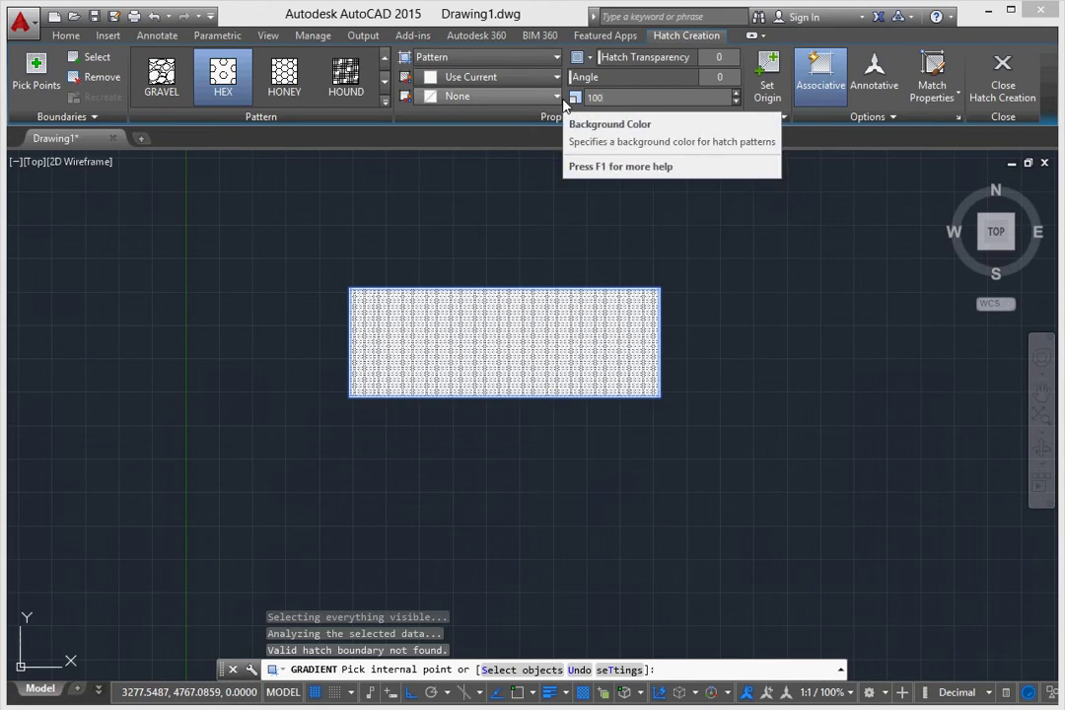
pyautogui.scroll(4, 493, 335)
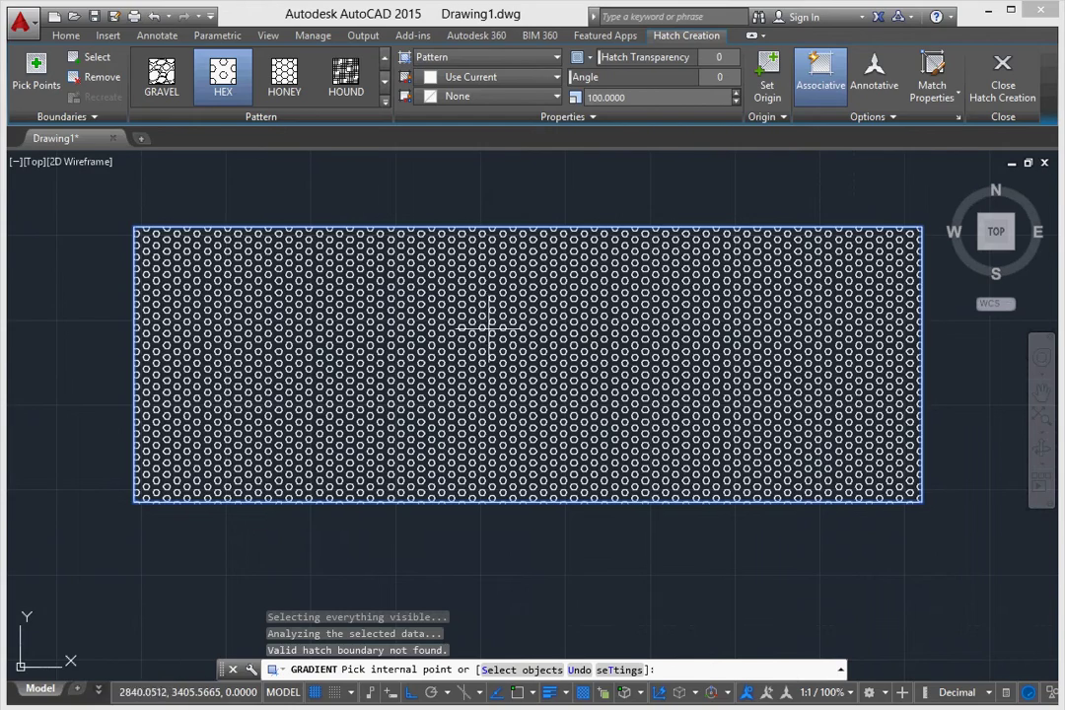
pyautogui.scroll(5, 489, 327)
pyautogui.scroll(-5, 487, 297)
pyautogui.scroll(-4, 489, 326)
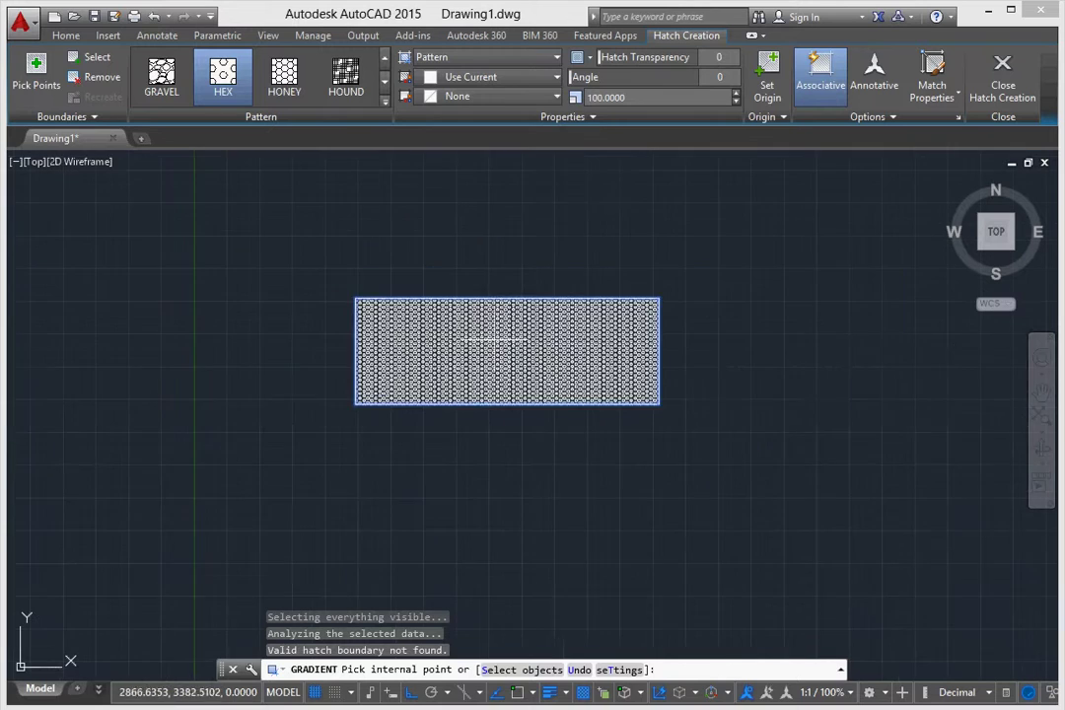
pyautogui.scroll(2, 548, 281)
pyautogui.press('Escape')
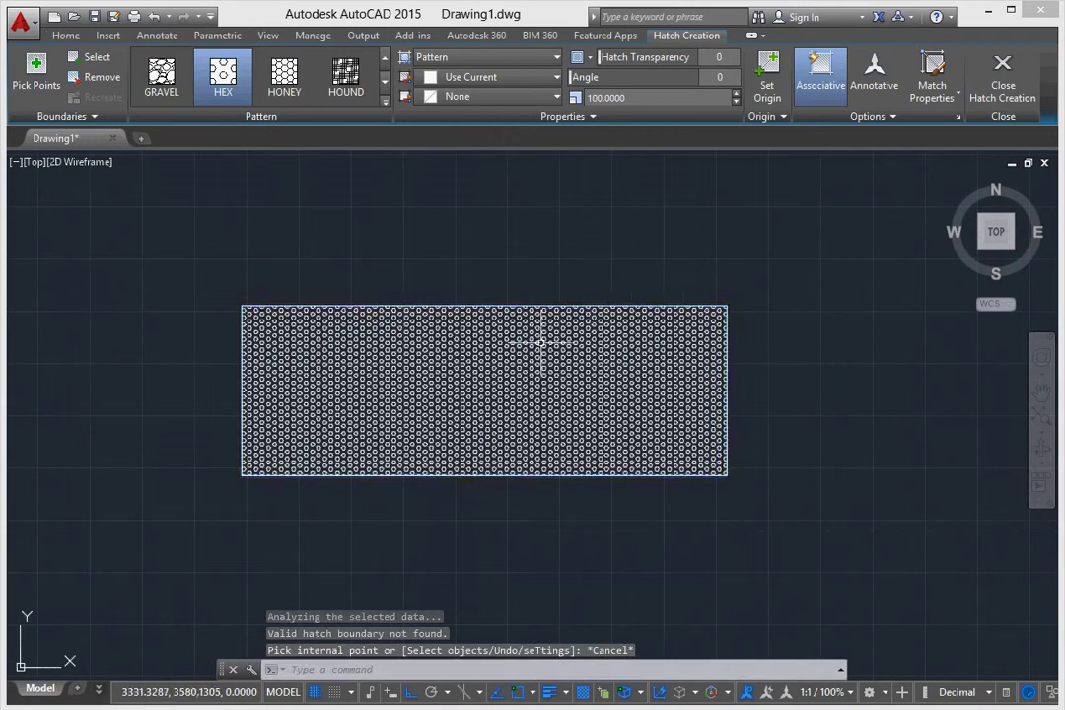
# Select the HEX hatch and change its pattern to NET3.
pyautogui.click(453, 357)
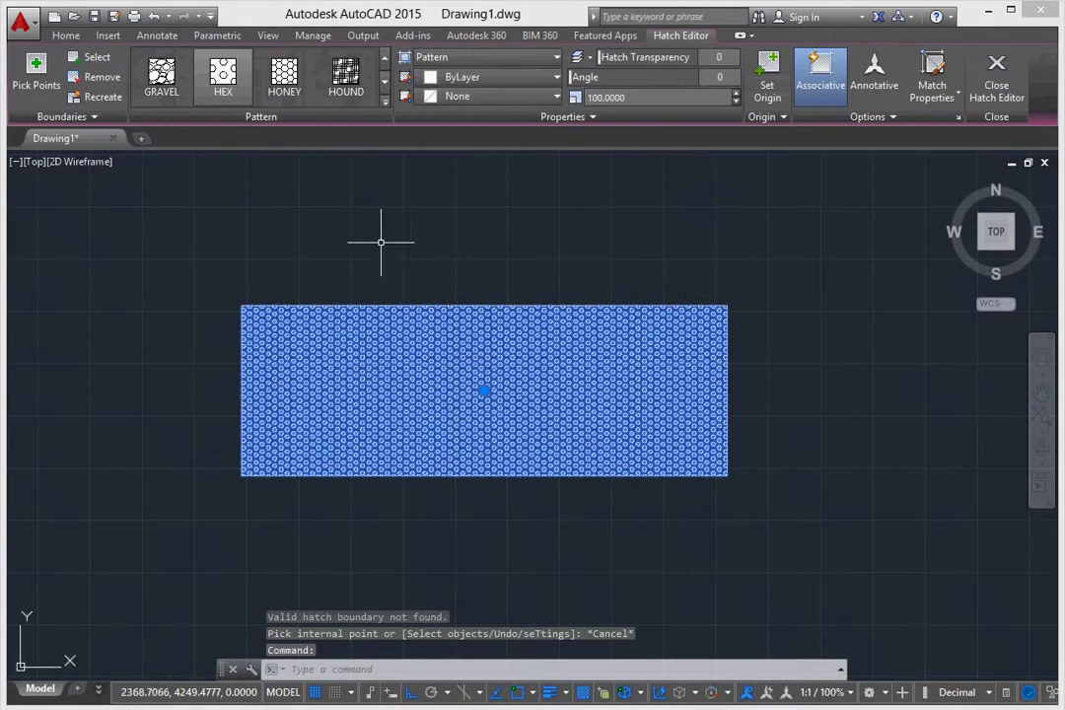
pyautogui.click(385, 100)
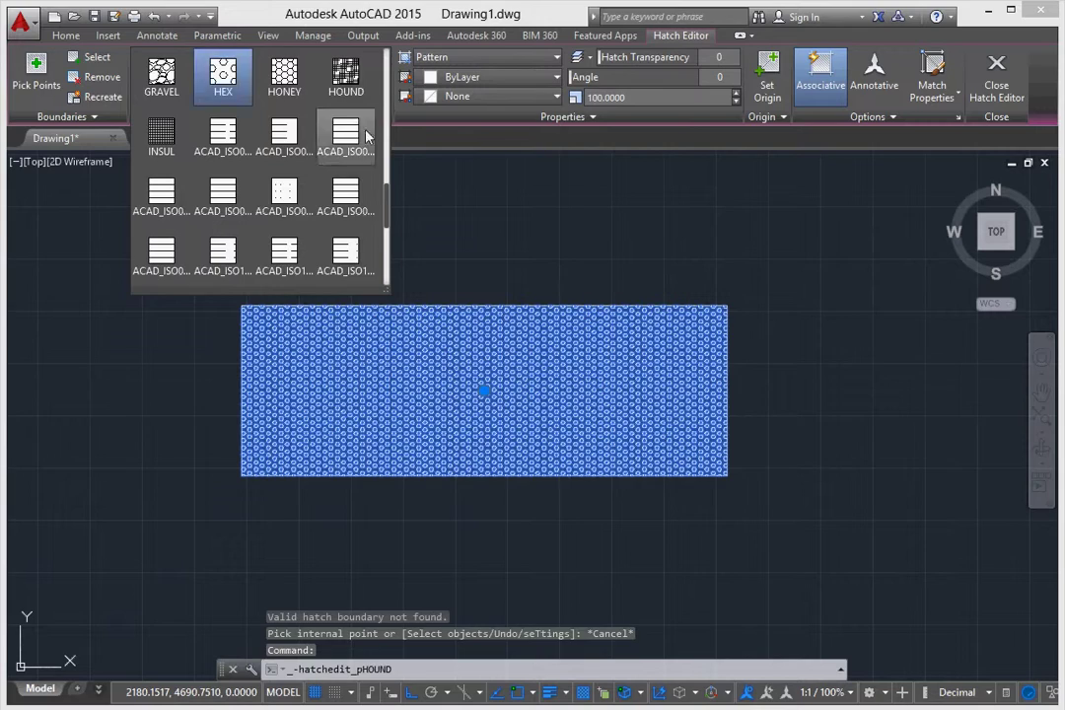
pyautogui.scroll(-1, 266, 167)
pyautogui.scroll(-1, 276, 227)
pyautogui.click(283, 258)
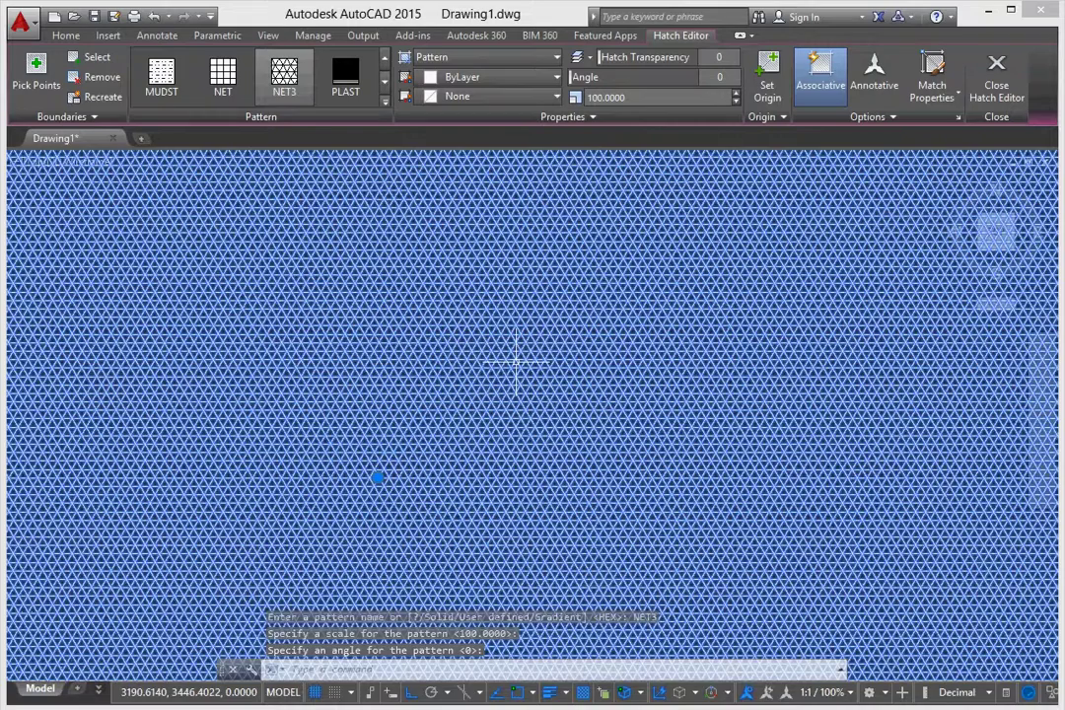
# Apply a hatch scale of 200 to the NET3 pattern and deselect it to close the editor.
pyautogui.scroll(-4, 515, 361)
pyautogui.scroll(-4, 514, 362)
pyautogui.write('200')
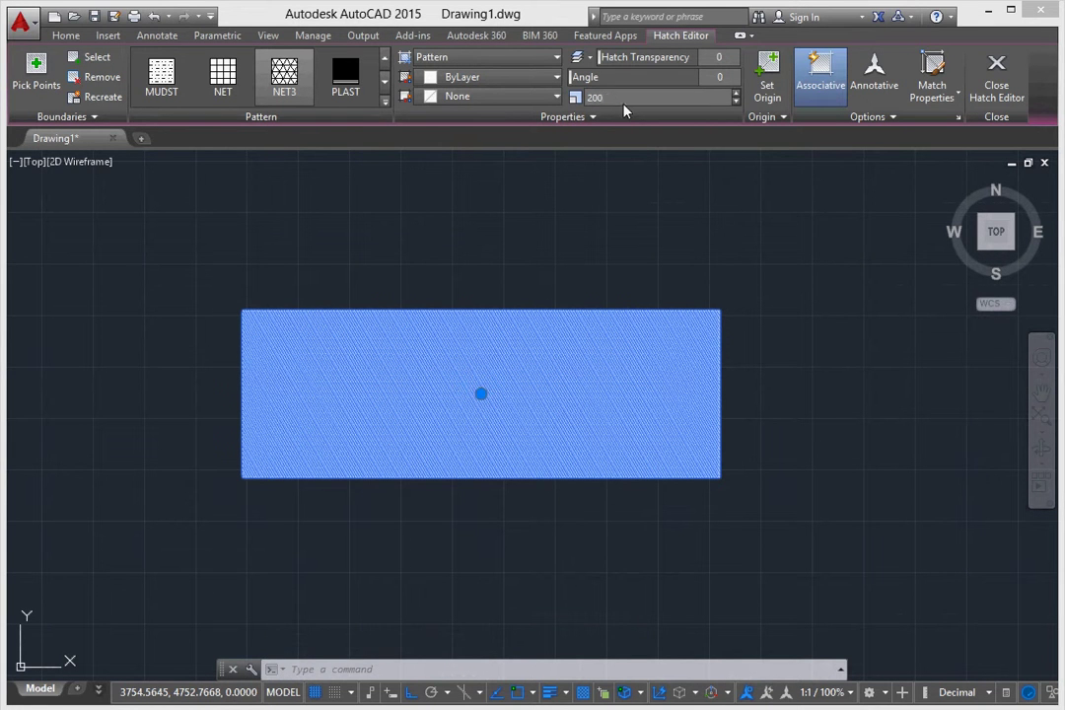
pyautogui.press('Return')
pyautogui.click(553, 283)
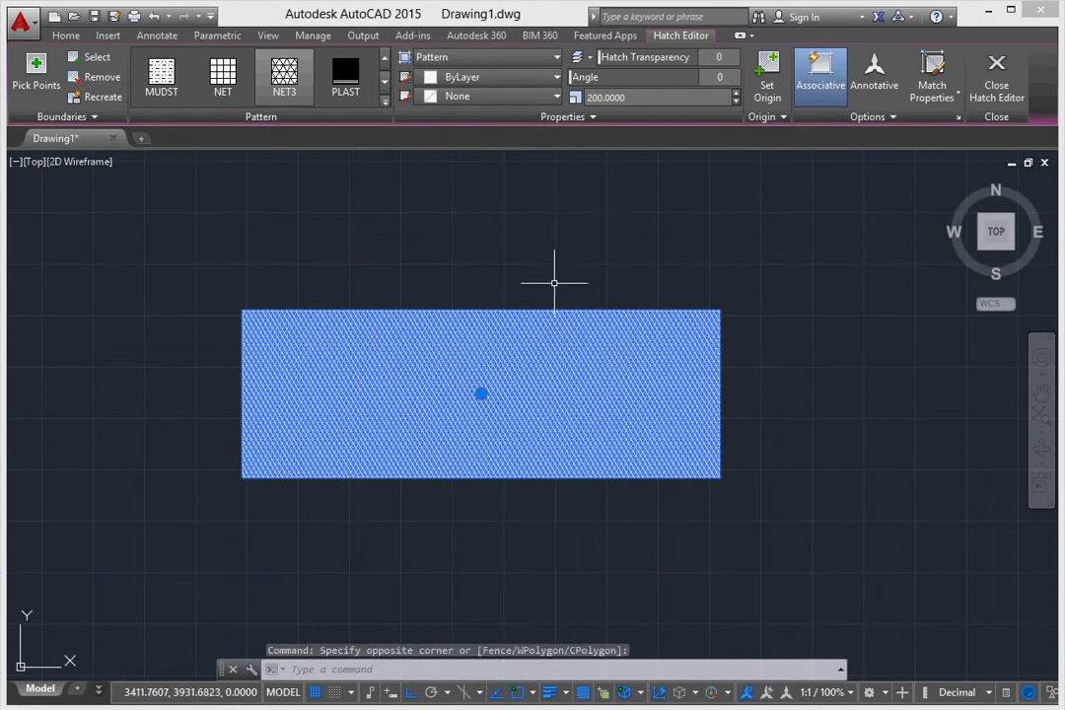
pyautogui.click(667, 291)
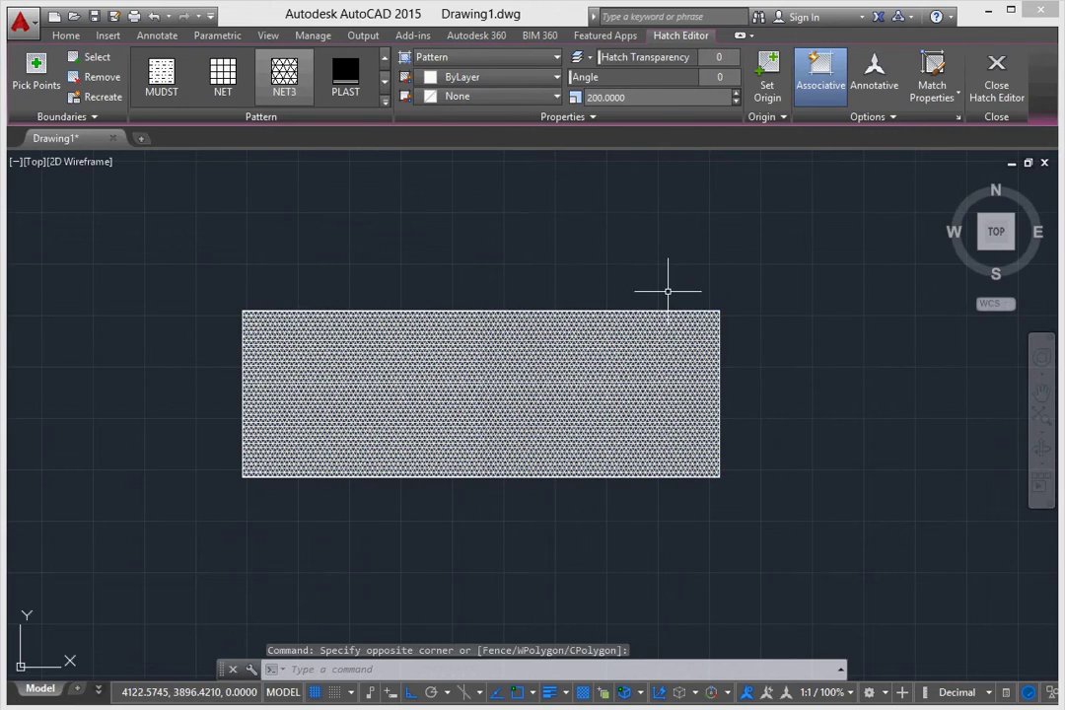
pyautogui.press('Escape')
# Window-select the rectangle with its NET3 hatch and delete both, leaving the drawing empty.
pyautogui.scroll(3, 371, 414)
pyautogui.scroll(2, 385, 415)
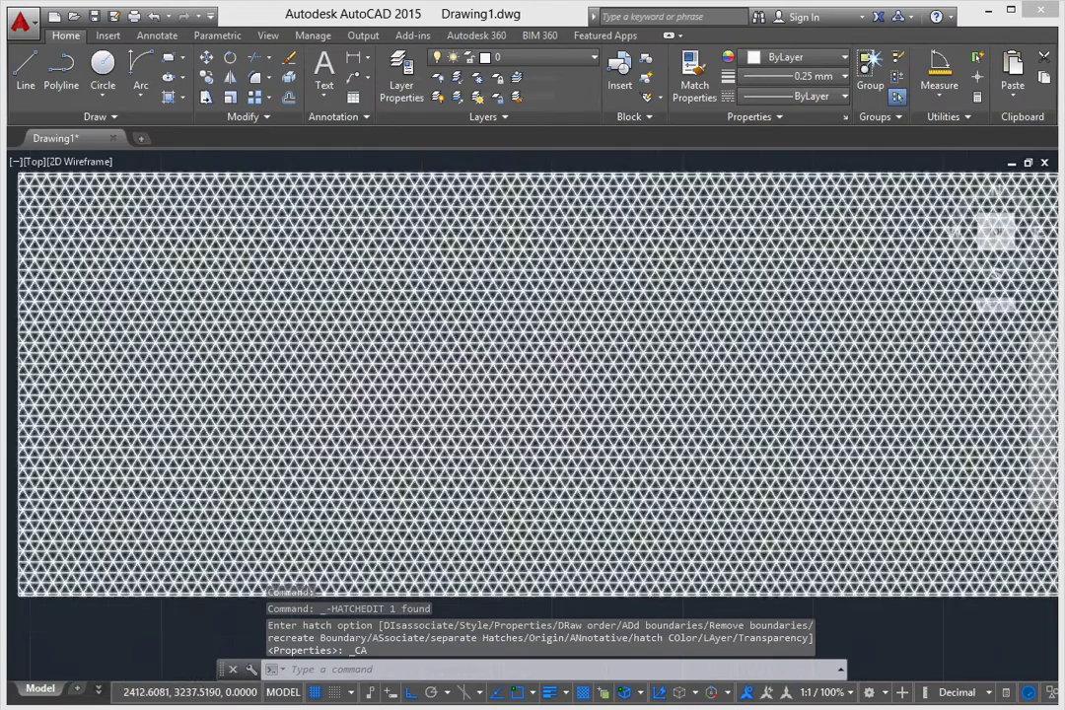
pyautogui.scroll(-7, 414, 415)
pyautogui.scroll(4, 428, 416)
pyautogui.scroll(-4, 428, 416)
pyautogui.scroll(4, 399, 498)
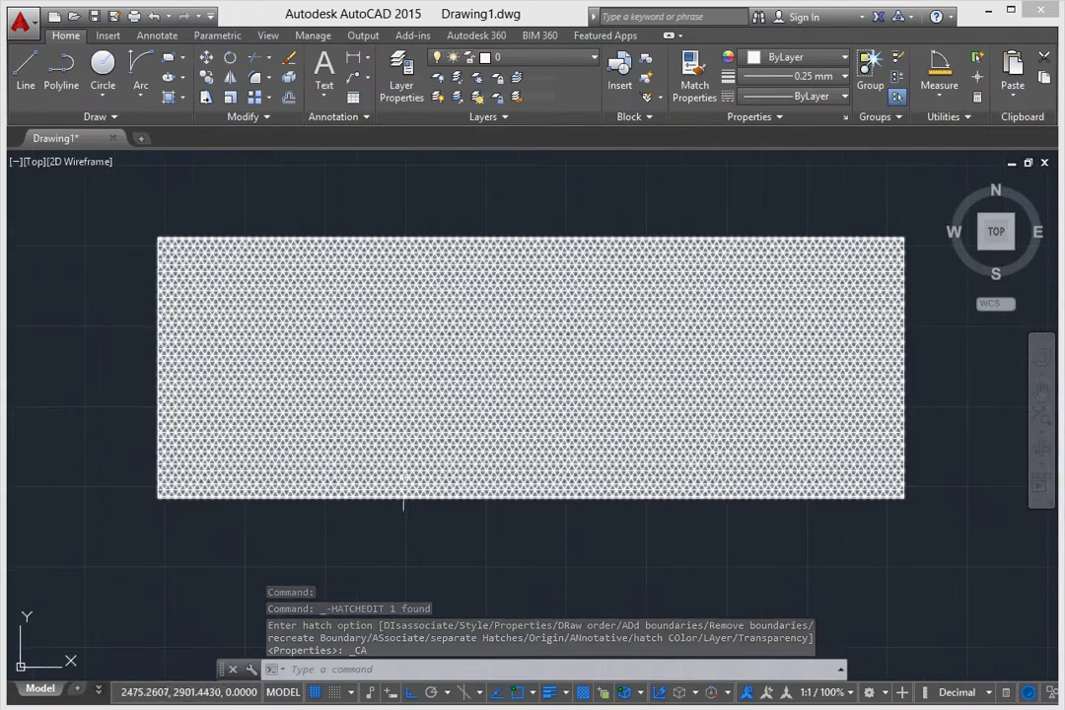
pyautogui.moveTo(915, 509)
pyautogui.mouseDown()
pyautogui.moveTo(473, 245)
pyautogui.moveTo(444, 242)
pyautogui.mouseUp()
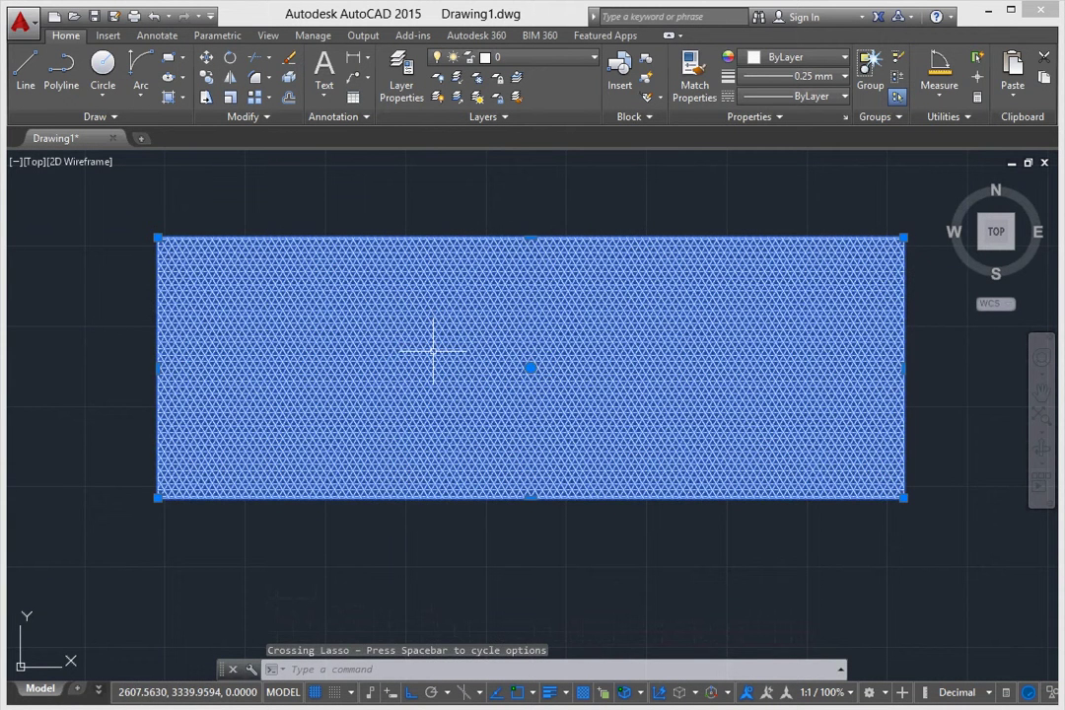
pyautogui.press('Delete')
pyautogui.moveTo(341, 315)
pyautogui.mouseDown(button='middle')
pyautogui.moveTo(376, 346)
pyautogui.moveTo(306, 264)
pyautogui.moveTo(313, 351)
pyautogui.mouseUp(button='middle')
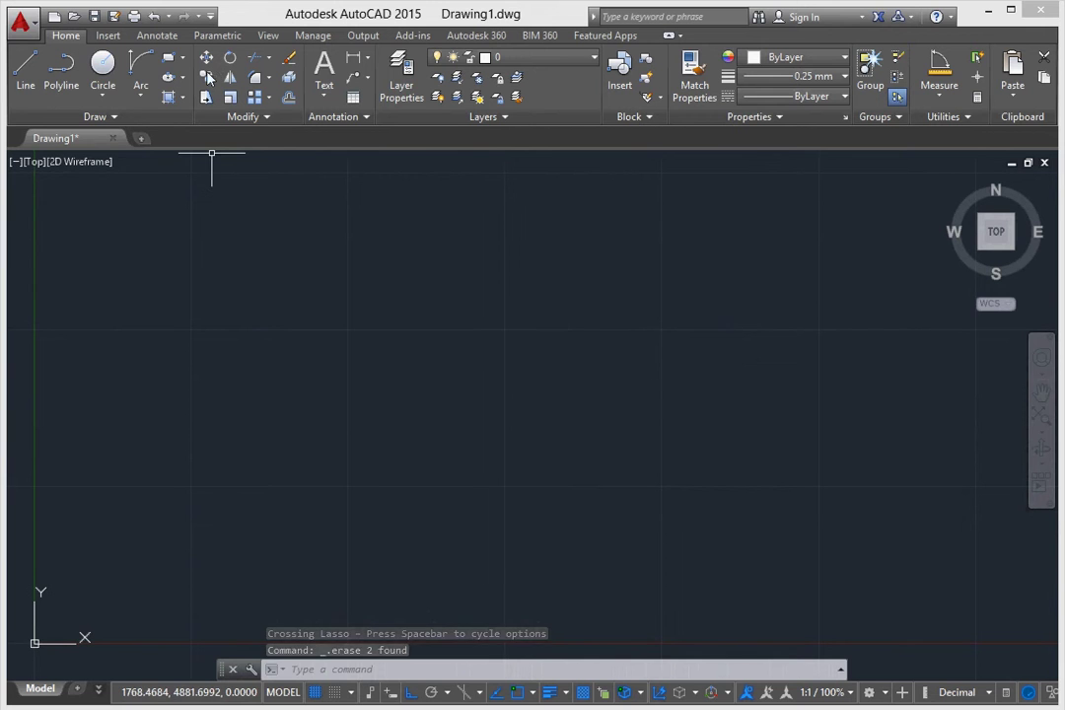
# Draw a new rectangle by picking two opposite corners.
pyautogui.click(169, 58)
pyautogui.click(292, 228)
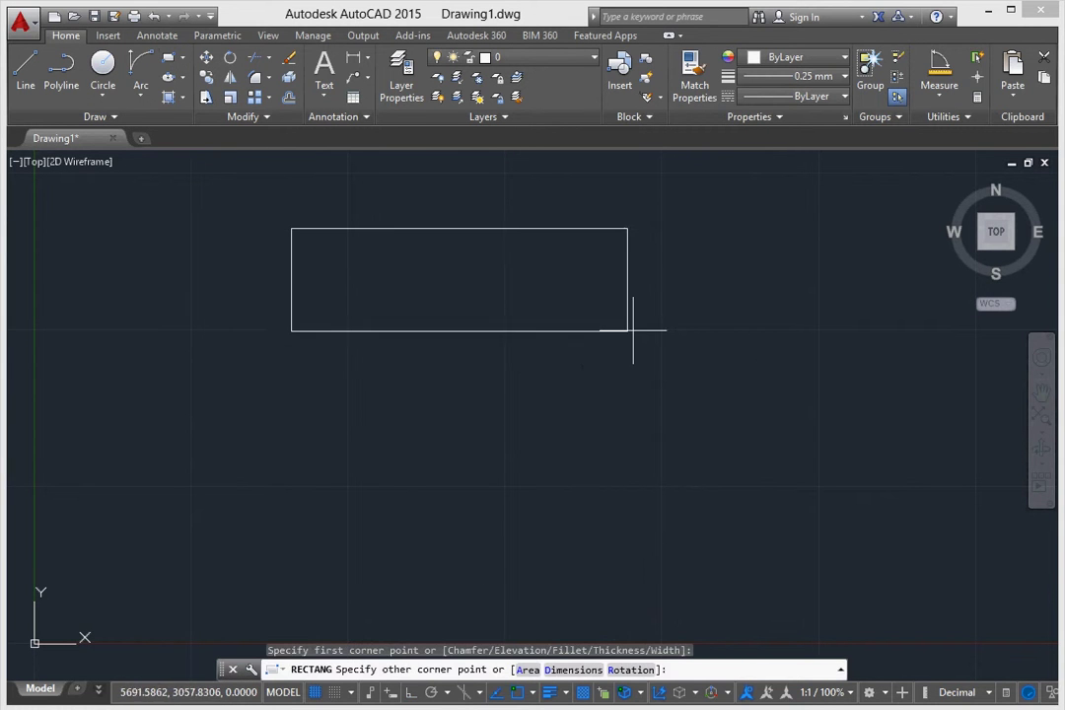
pyautogui.click(636, 366)
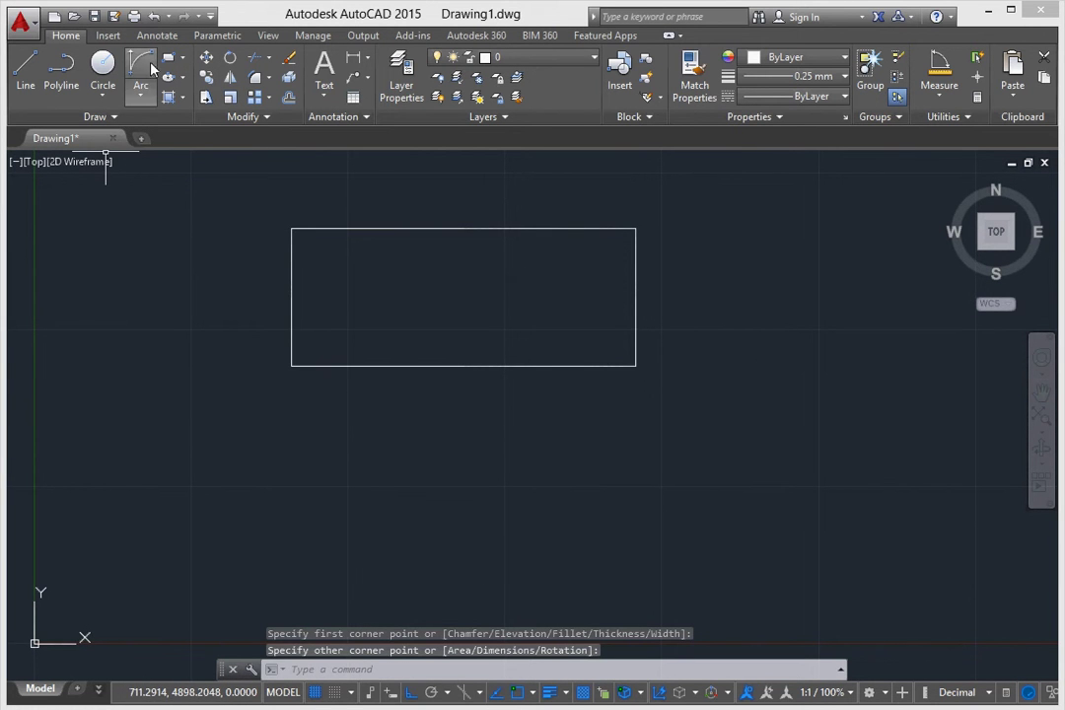
# Draw a vertical line from the rectangle's top-edge midpoint down to its bottom edge.
pyautogui.click(26, 67)
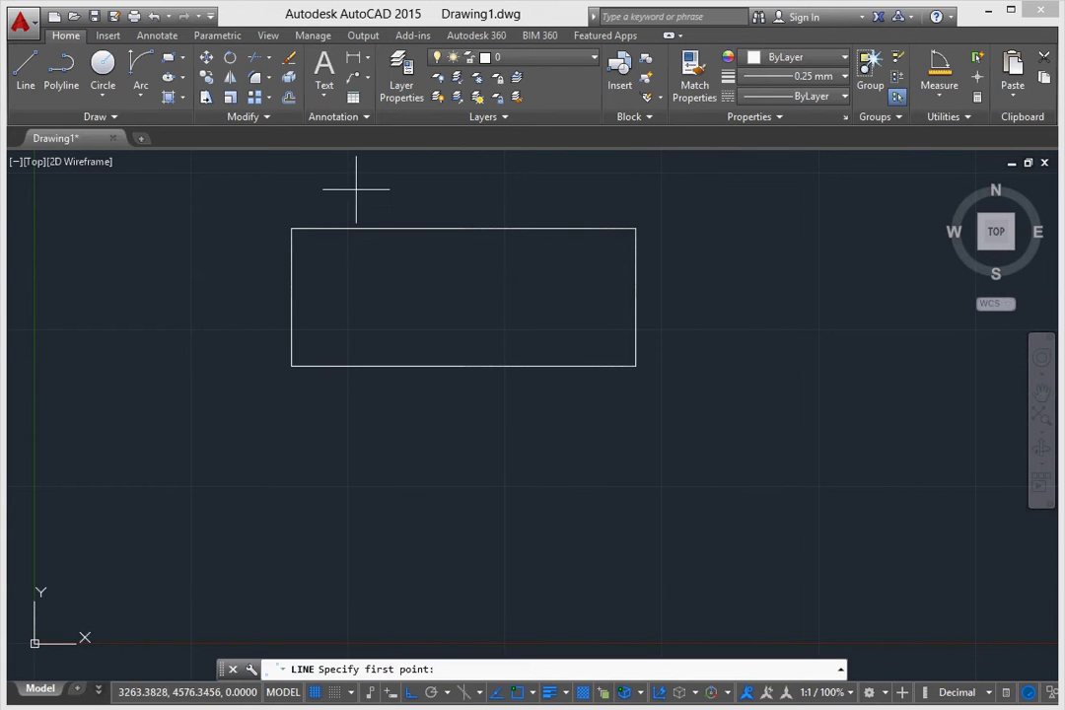
pyautogui.click(462, 228)
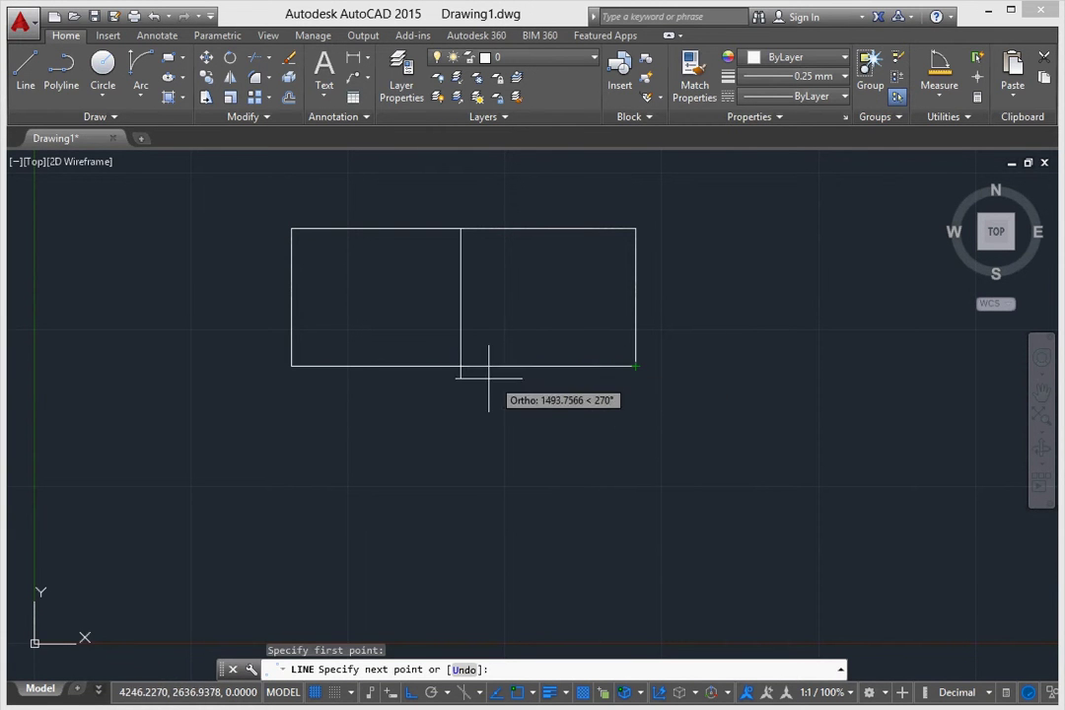
pyautogui.click(459, 365)
pyautogui.press('Escape')
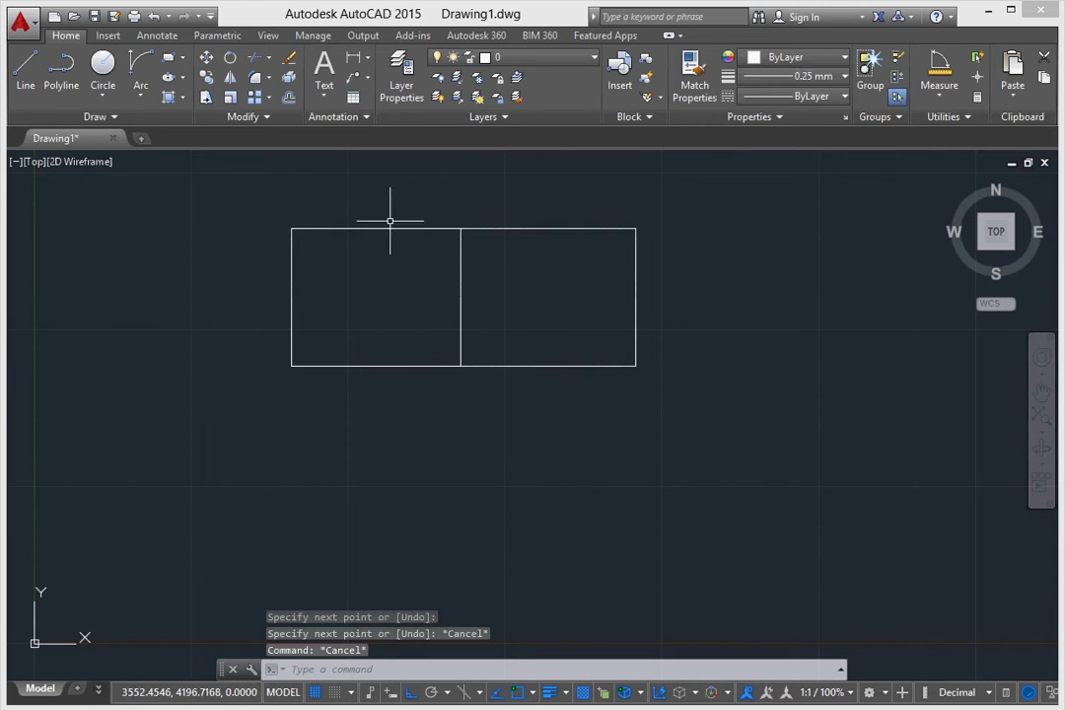
pyautogui.rightClick(393, 230)
pyautogui.press('Escape')
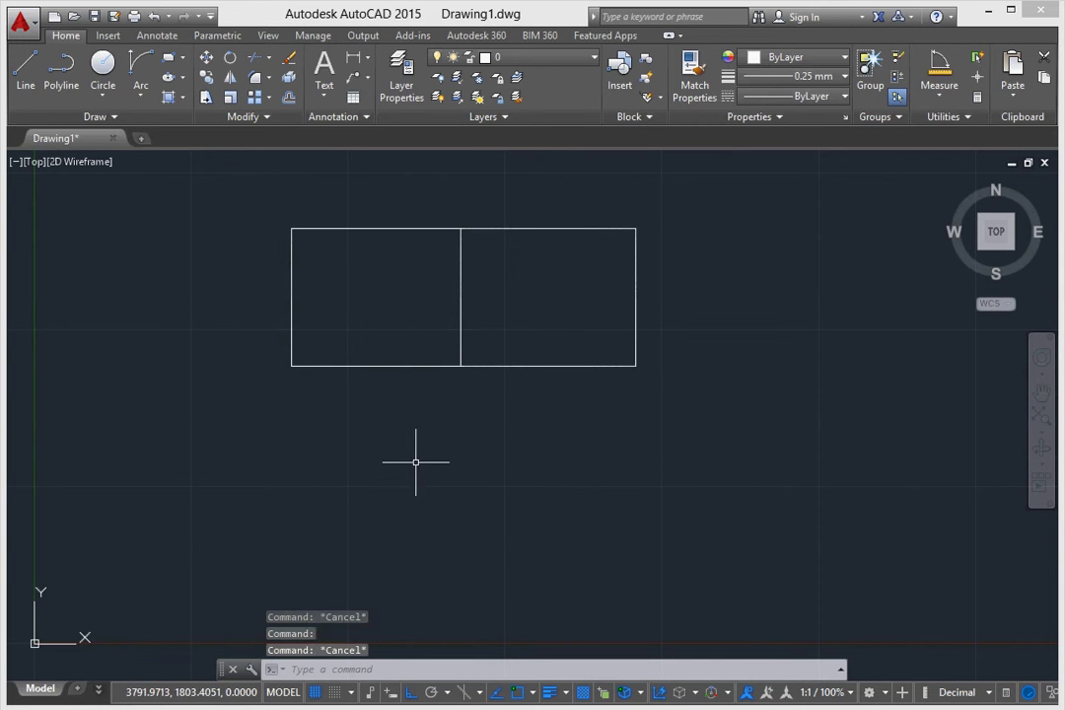
pyautogui.moveTo(486, 343); pyautogui.dragTo(470, 325, button='middle')
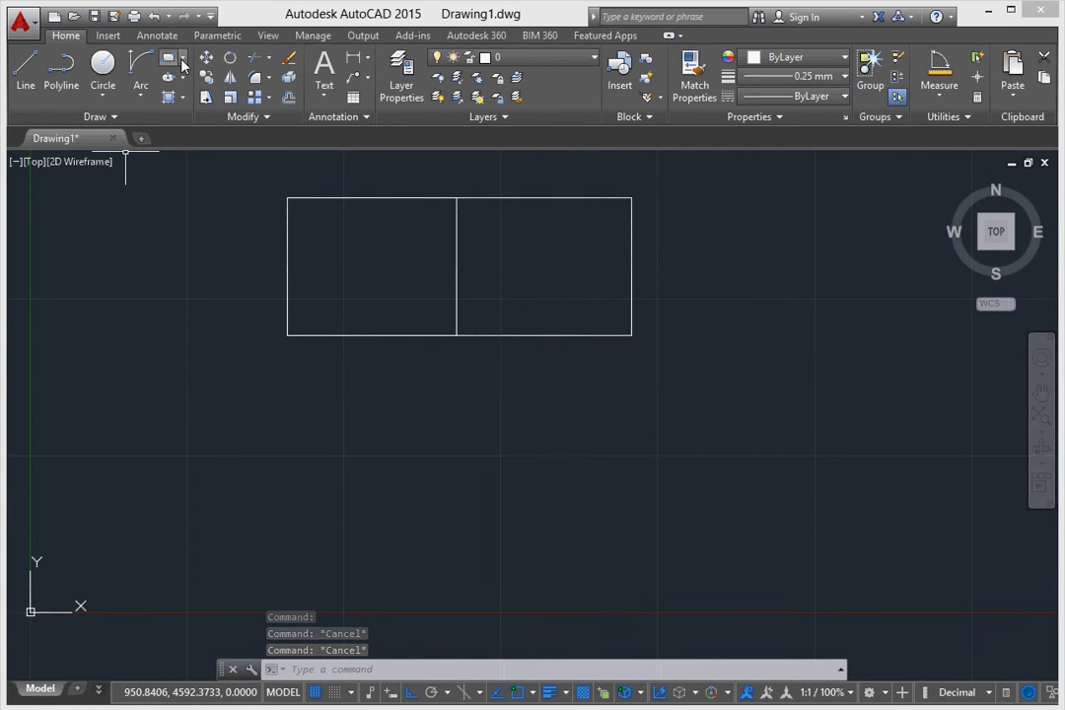
# Copy the whole split rectangle with COPY, base at its lower-left corner, directly below the original.
pyautogui.click(182, 57)
pyautogui.moveTo(864, 393); pyautogui.dragTo(306, 200)
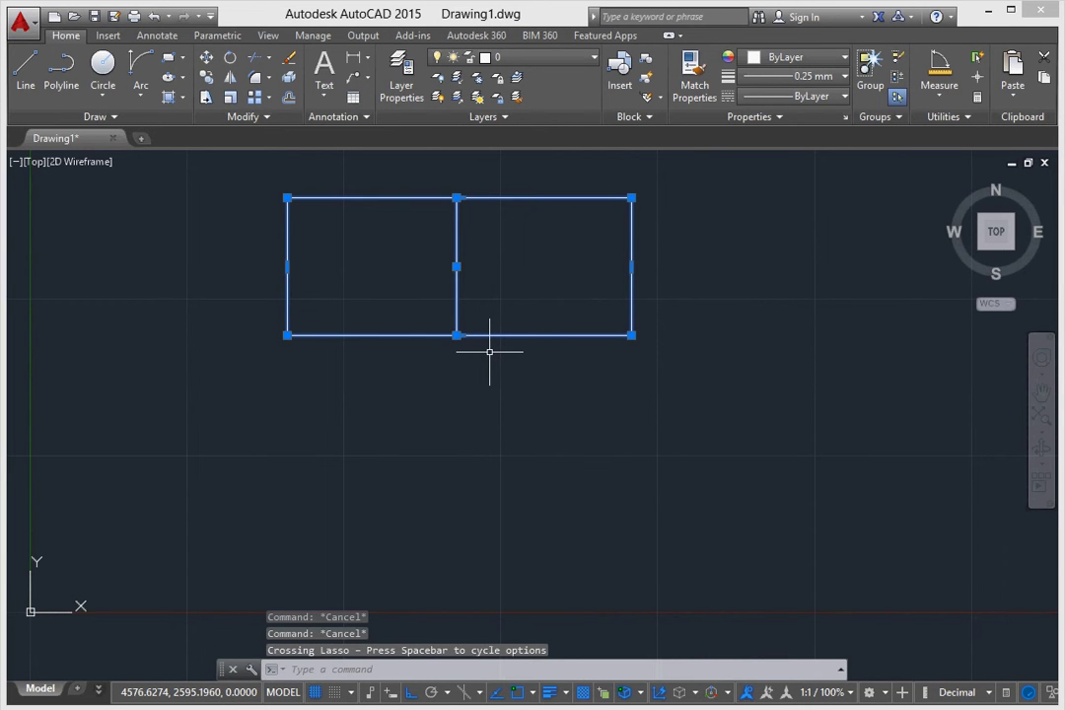
pyautogui.write('copy')
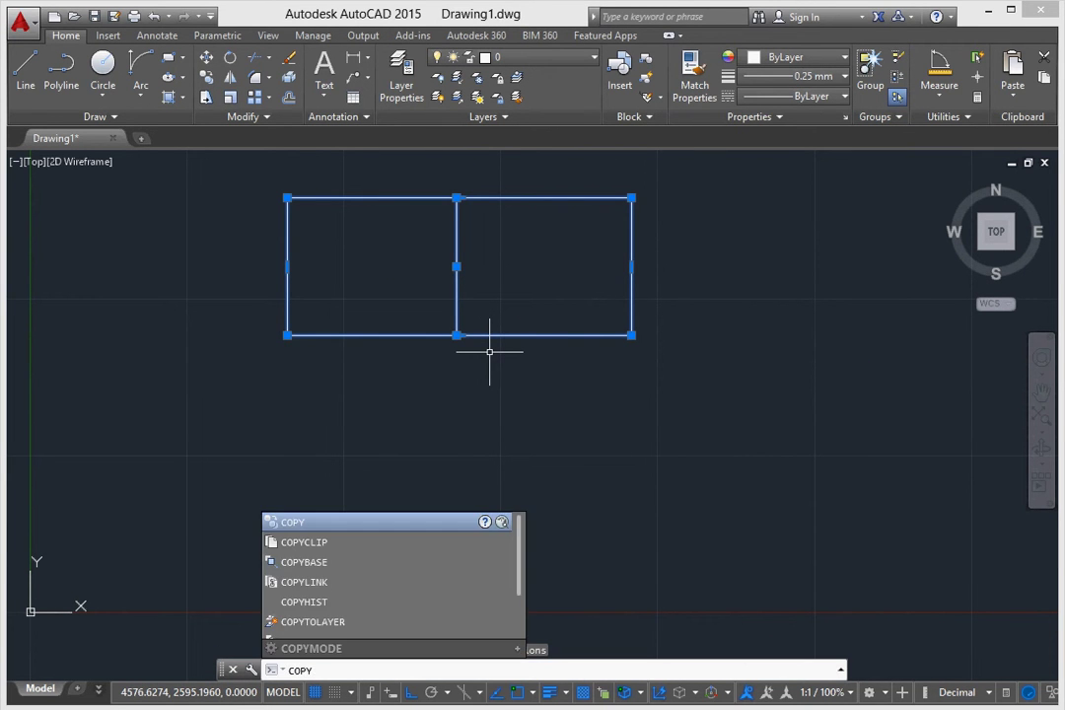
pyautogui.press('Return')
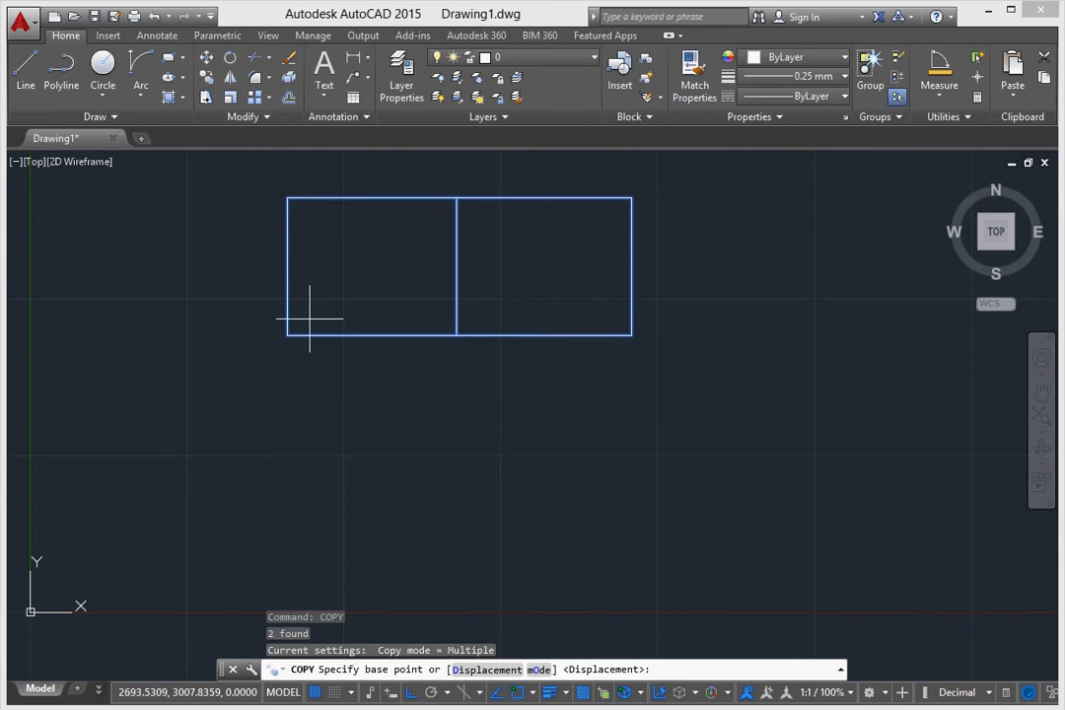
pyautogui.click(287, 335)
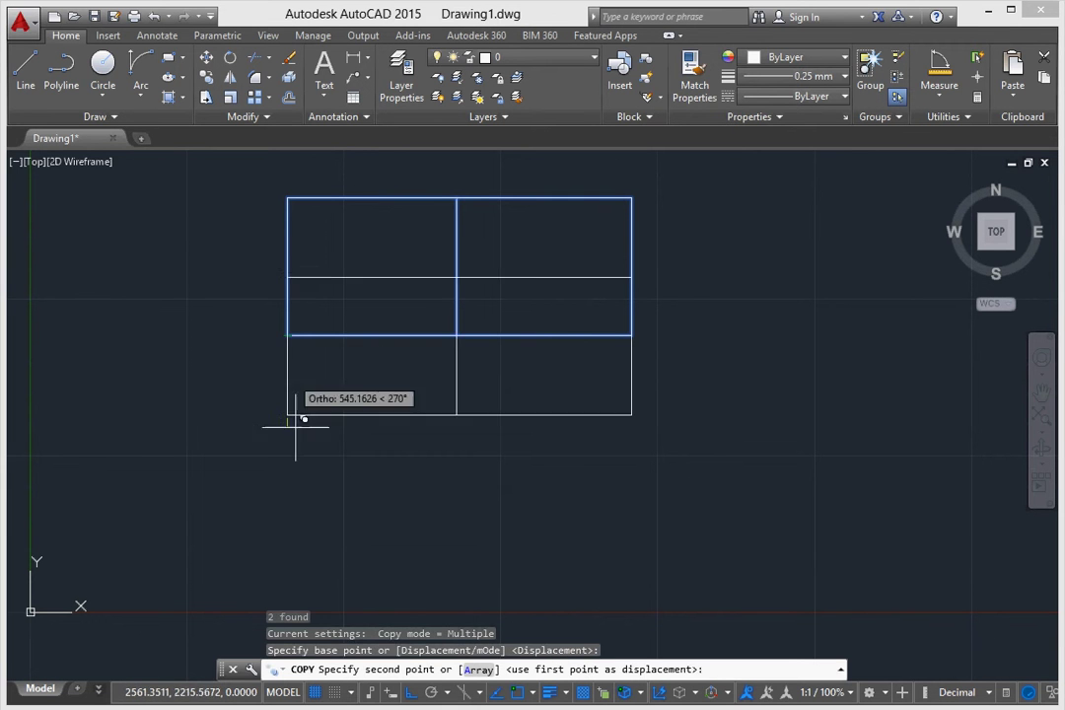
pyautogui.click(287, 539)
pyautogui.press('Escape')
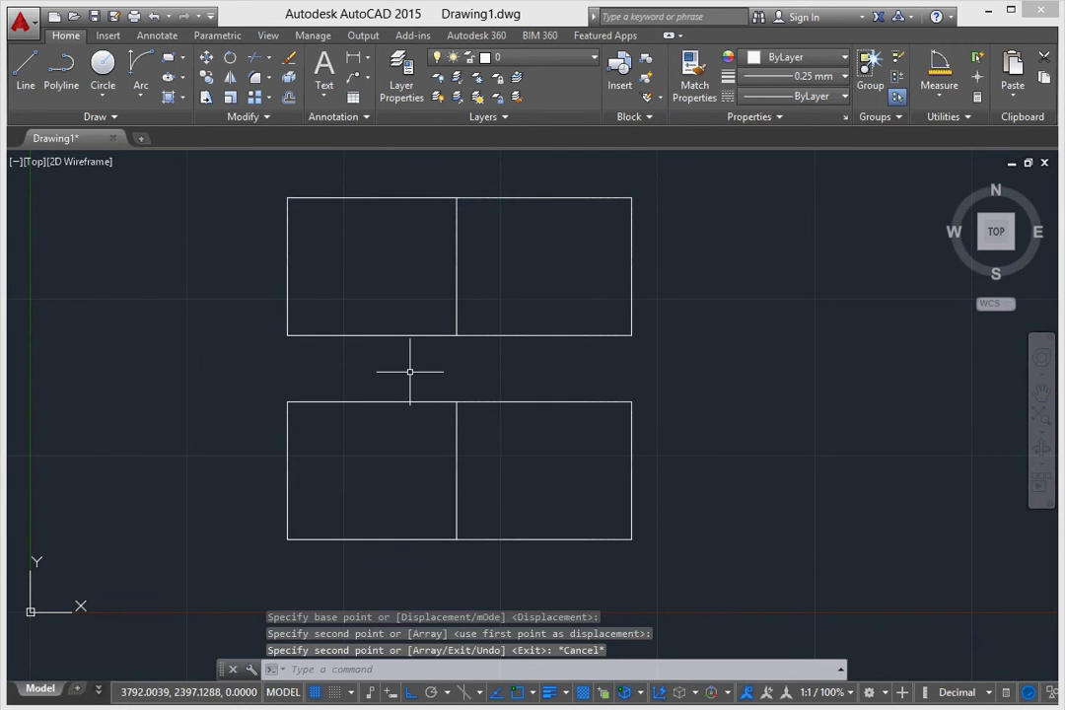
pyautogui.scroll(-2, 152, 279)
pyautogui.moveTo(152, 279); pyautogui.dragTo(186, 279, button='middle')
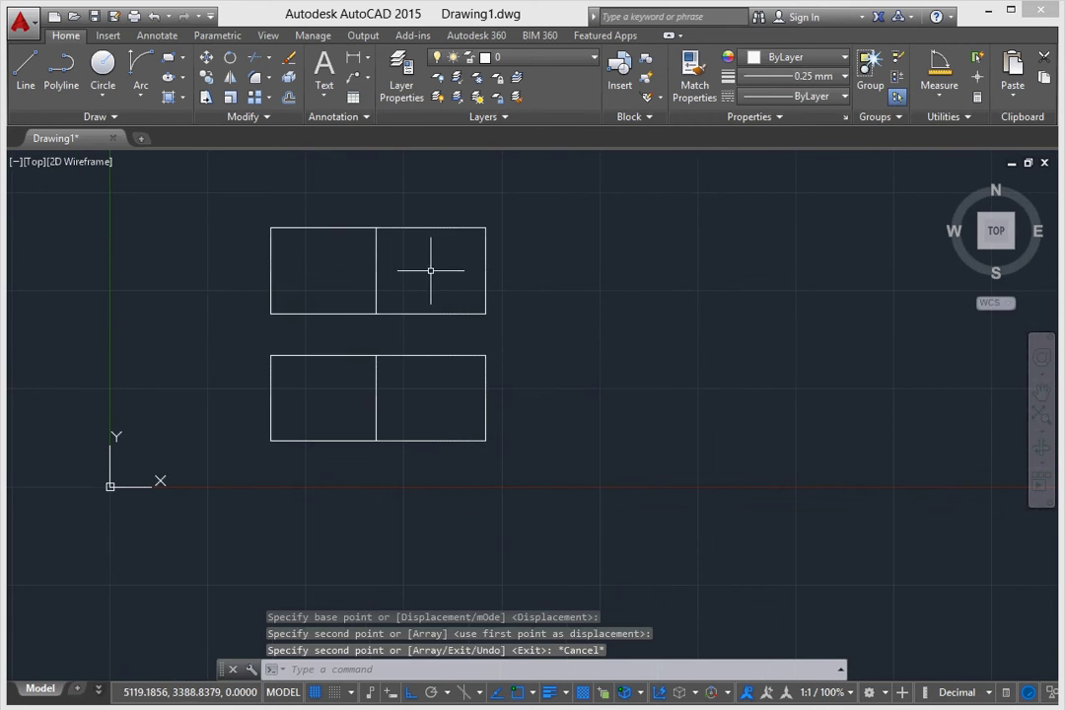
pyautogui.press('Escape')
# Use Boundary with Pick Points inside the left and right halves of the lower rectangle.
pyautogui.click(404, 225)
pyautogui.press('Escape')
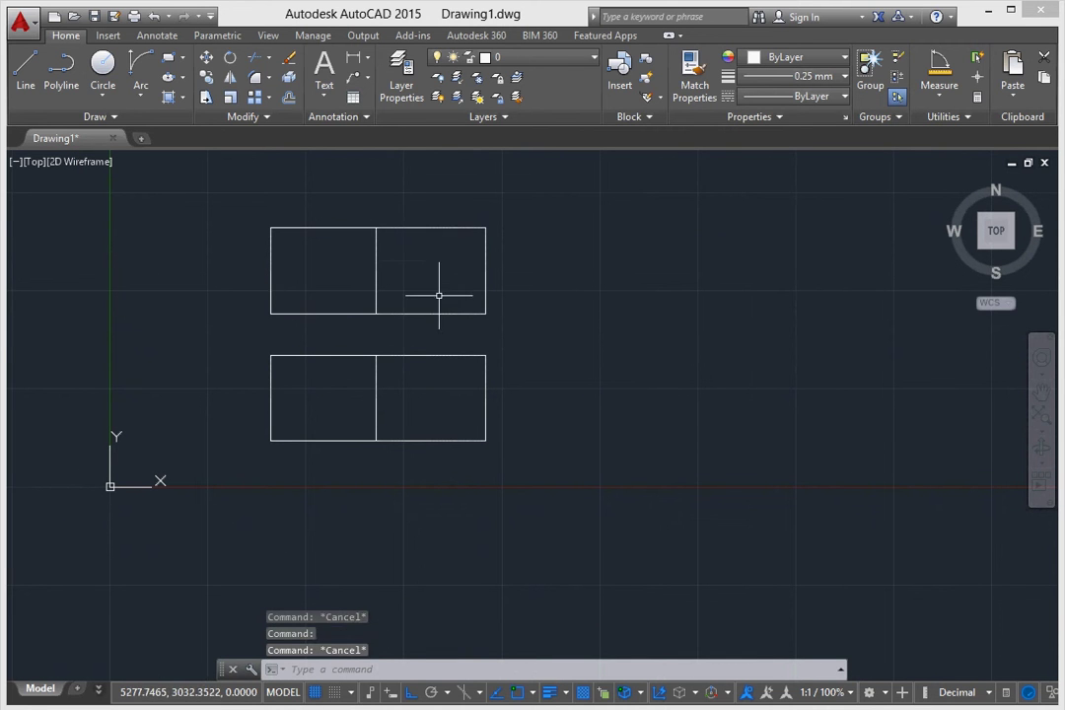
pyautogui.press('Escape')
pyautogui.click(181, 97)
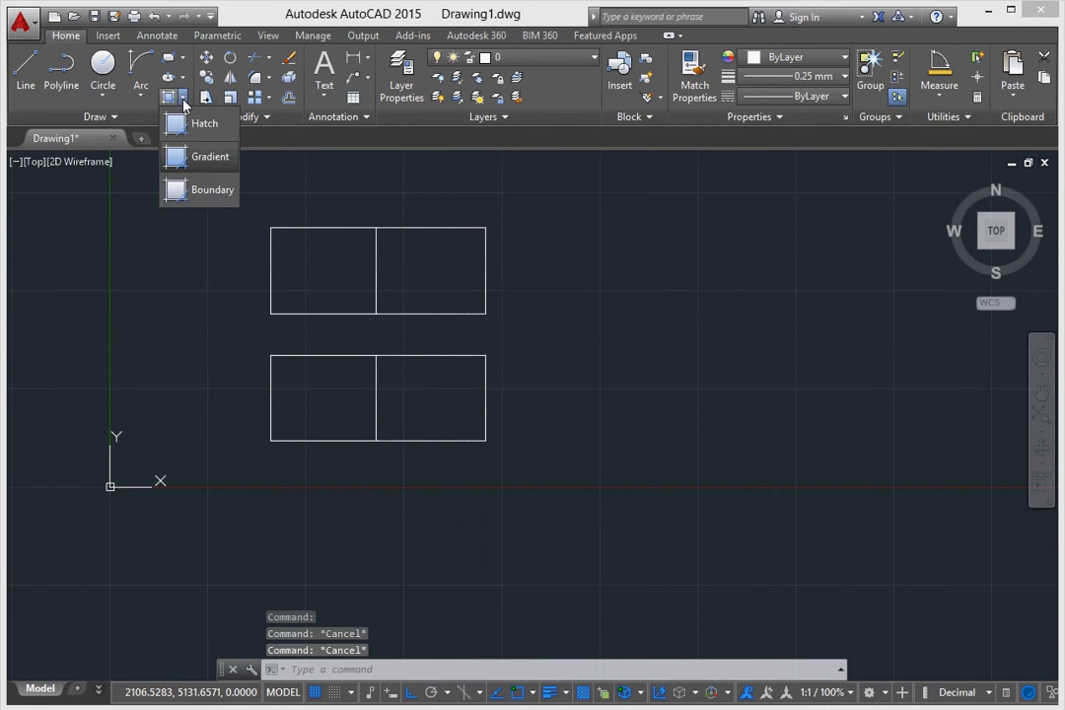
pyautogui.click(195, 189)
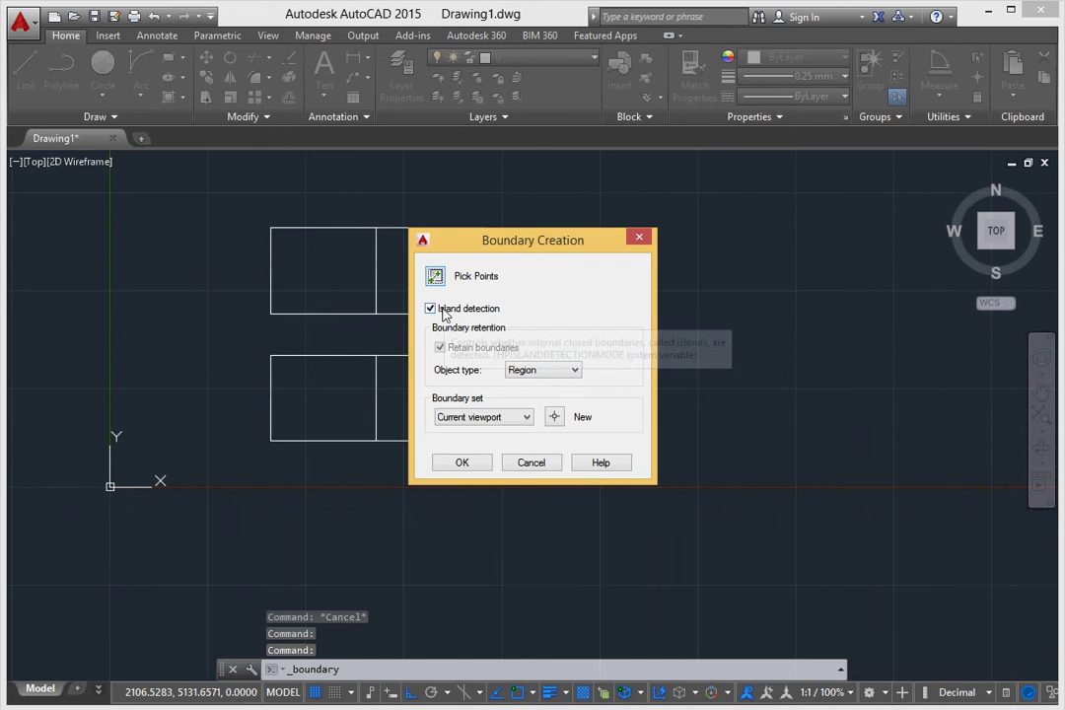
pyautogui.click(435, 276)
pyautogui.click(325, 390)
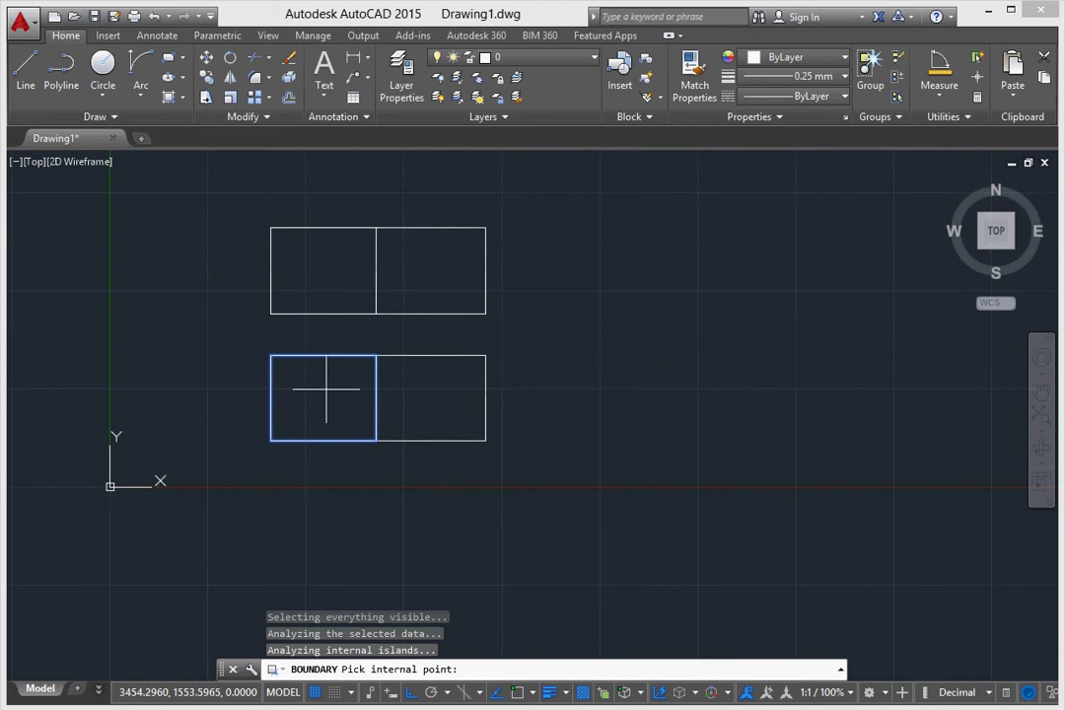
pyautogui.click(450, 404)
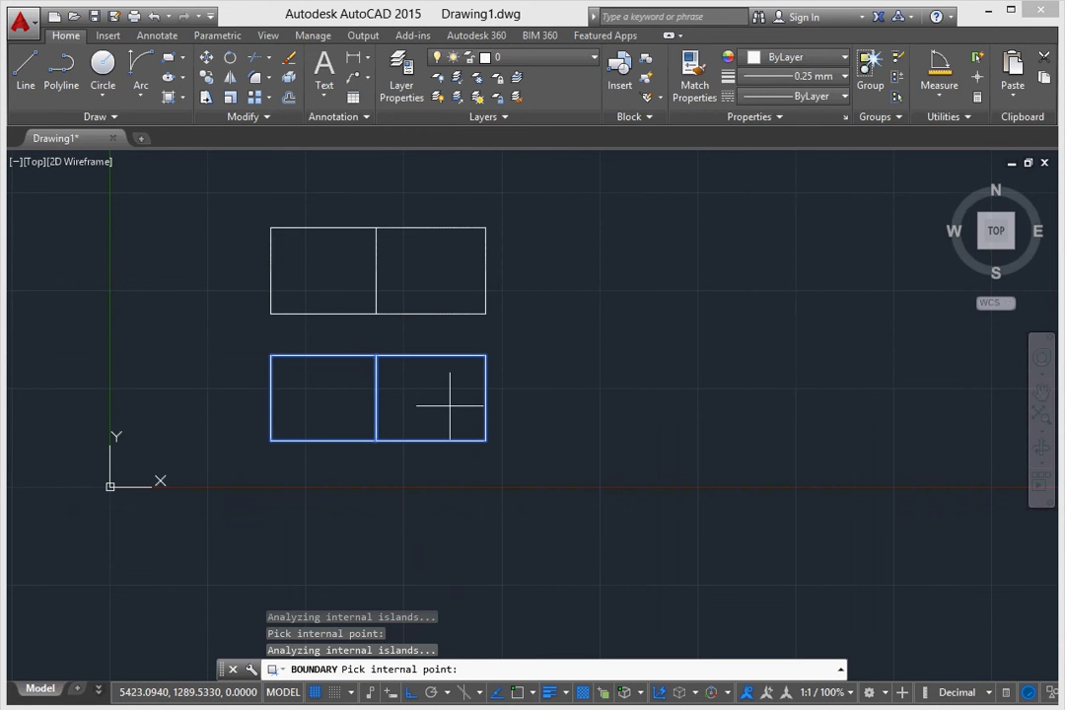
pyautogui.press('Return')
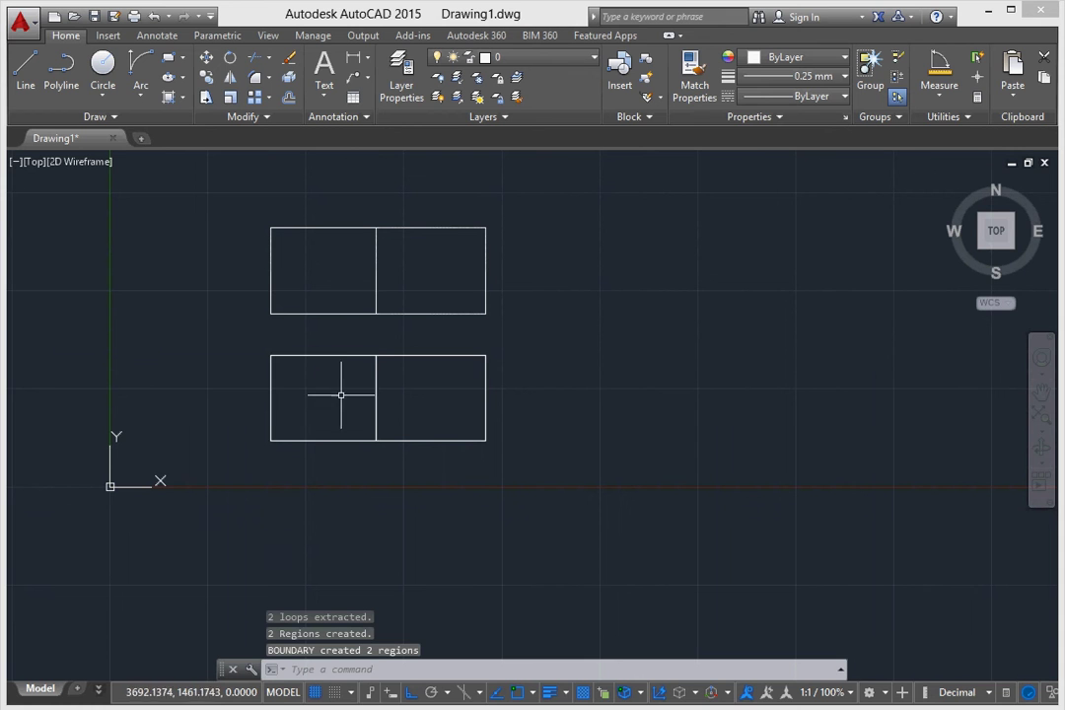
# Select the left and right regions and the upper rectangle to verify the new boundaries.
pyautogui.click(346, 356)
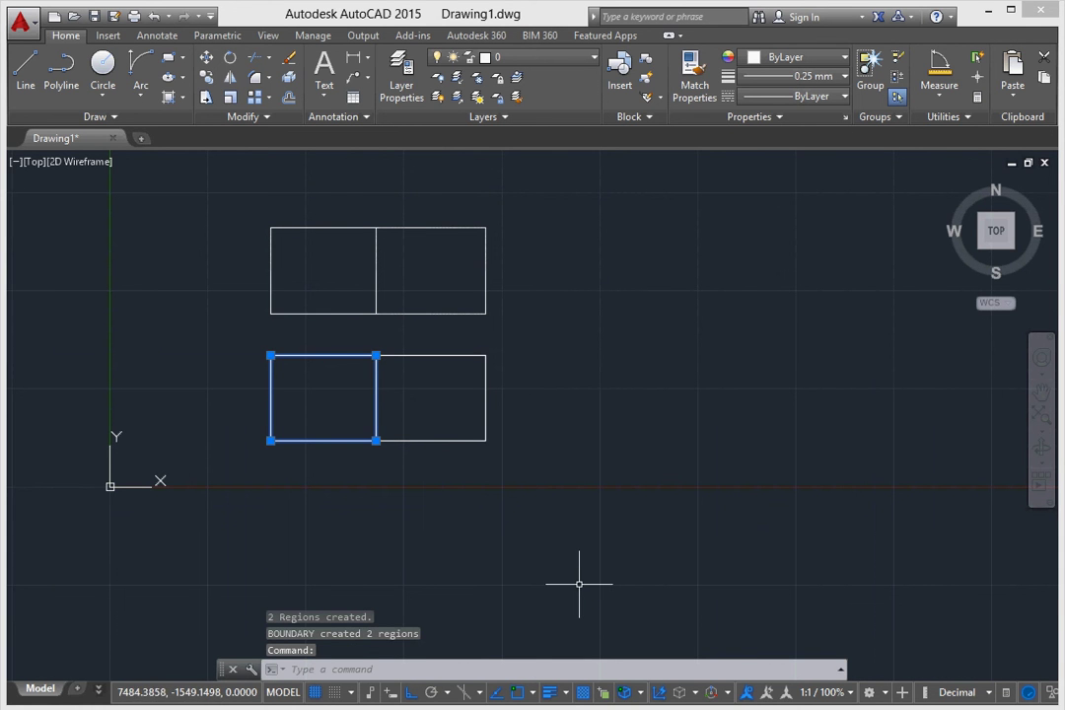
pyautogui.press('Escape')
pyautogui.click(440, 356)
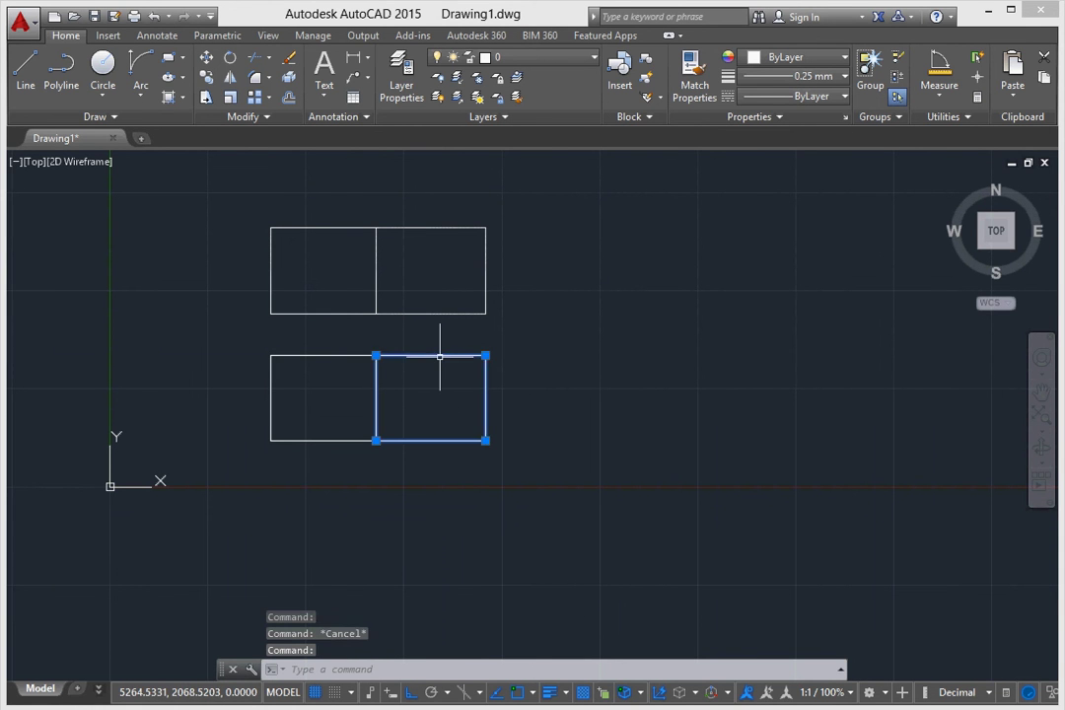
pyautogui.press('Escape')
pyautogui.click(349, 228)
pyautogui.press('Escape')
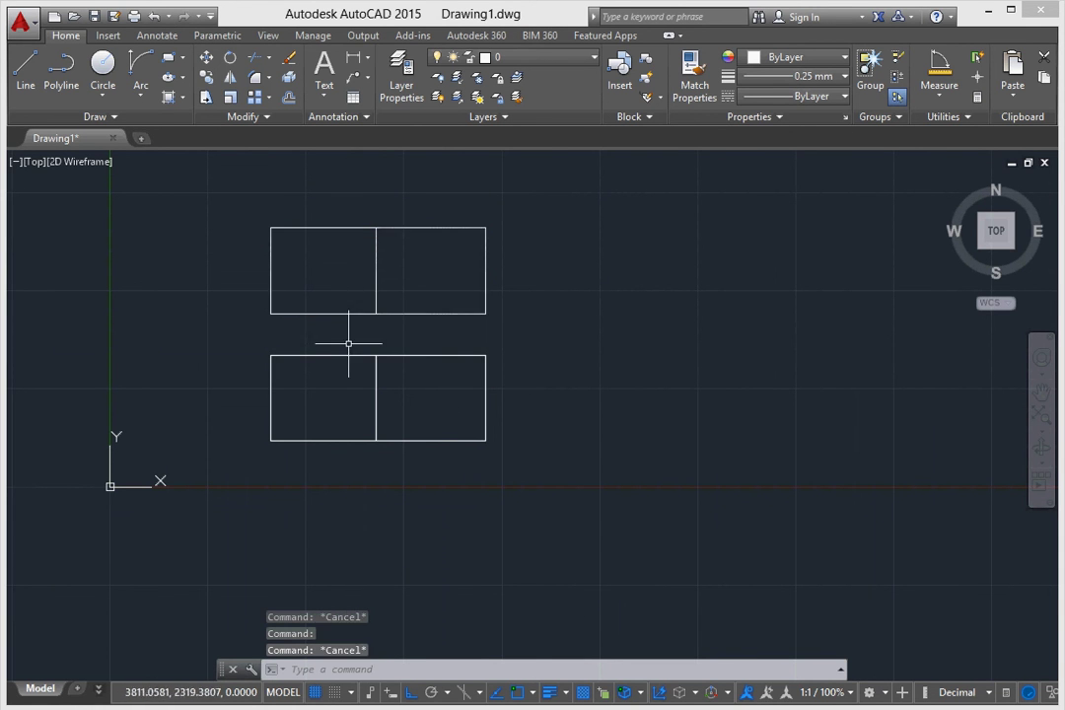
pyautogui.click(348, 345)
pyautogui.click(346, 354)
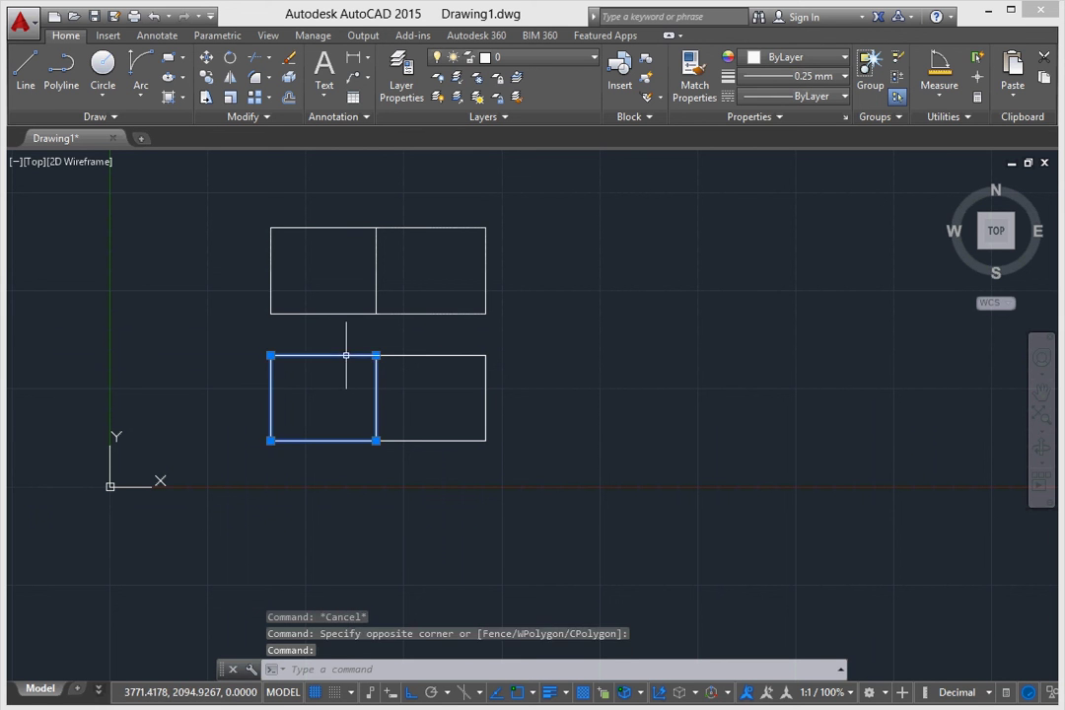
pyautogui.press('Escape')
pyautogui.click(421, 356)
pyautogui.press('Escape')
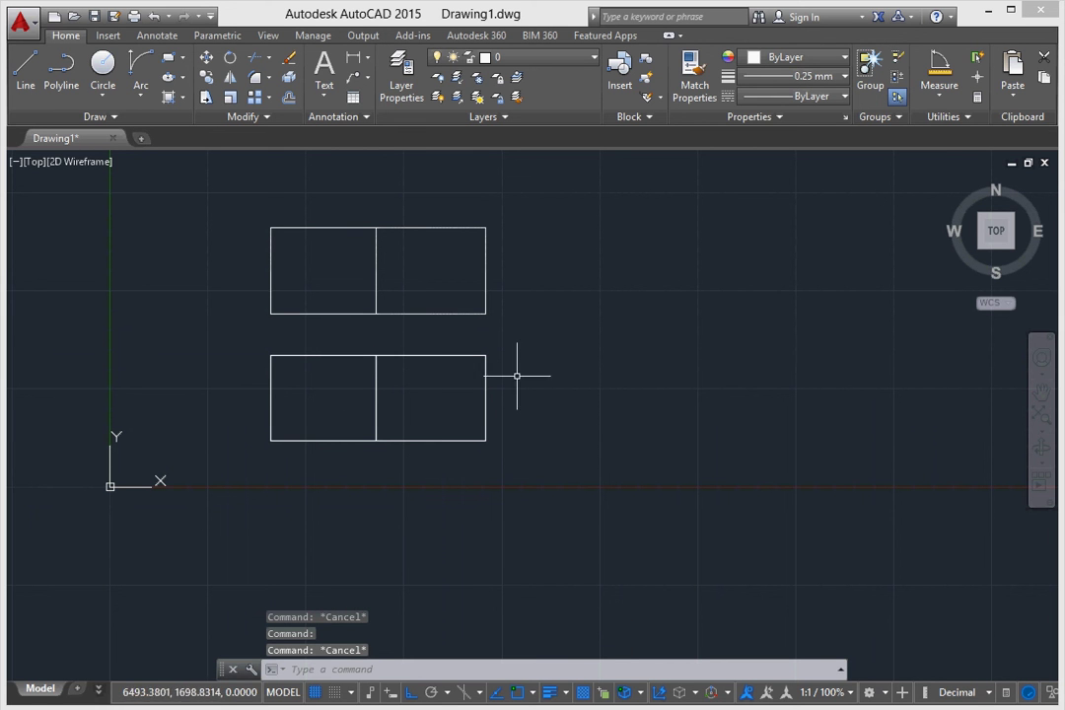